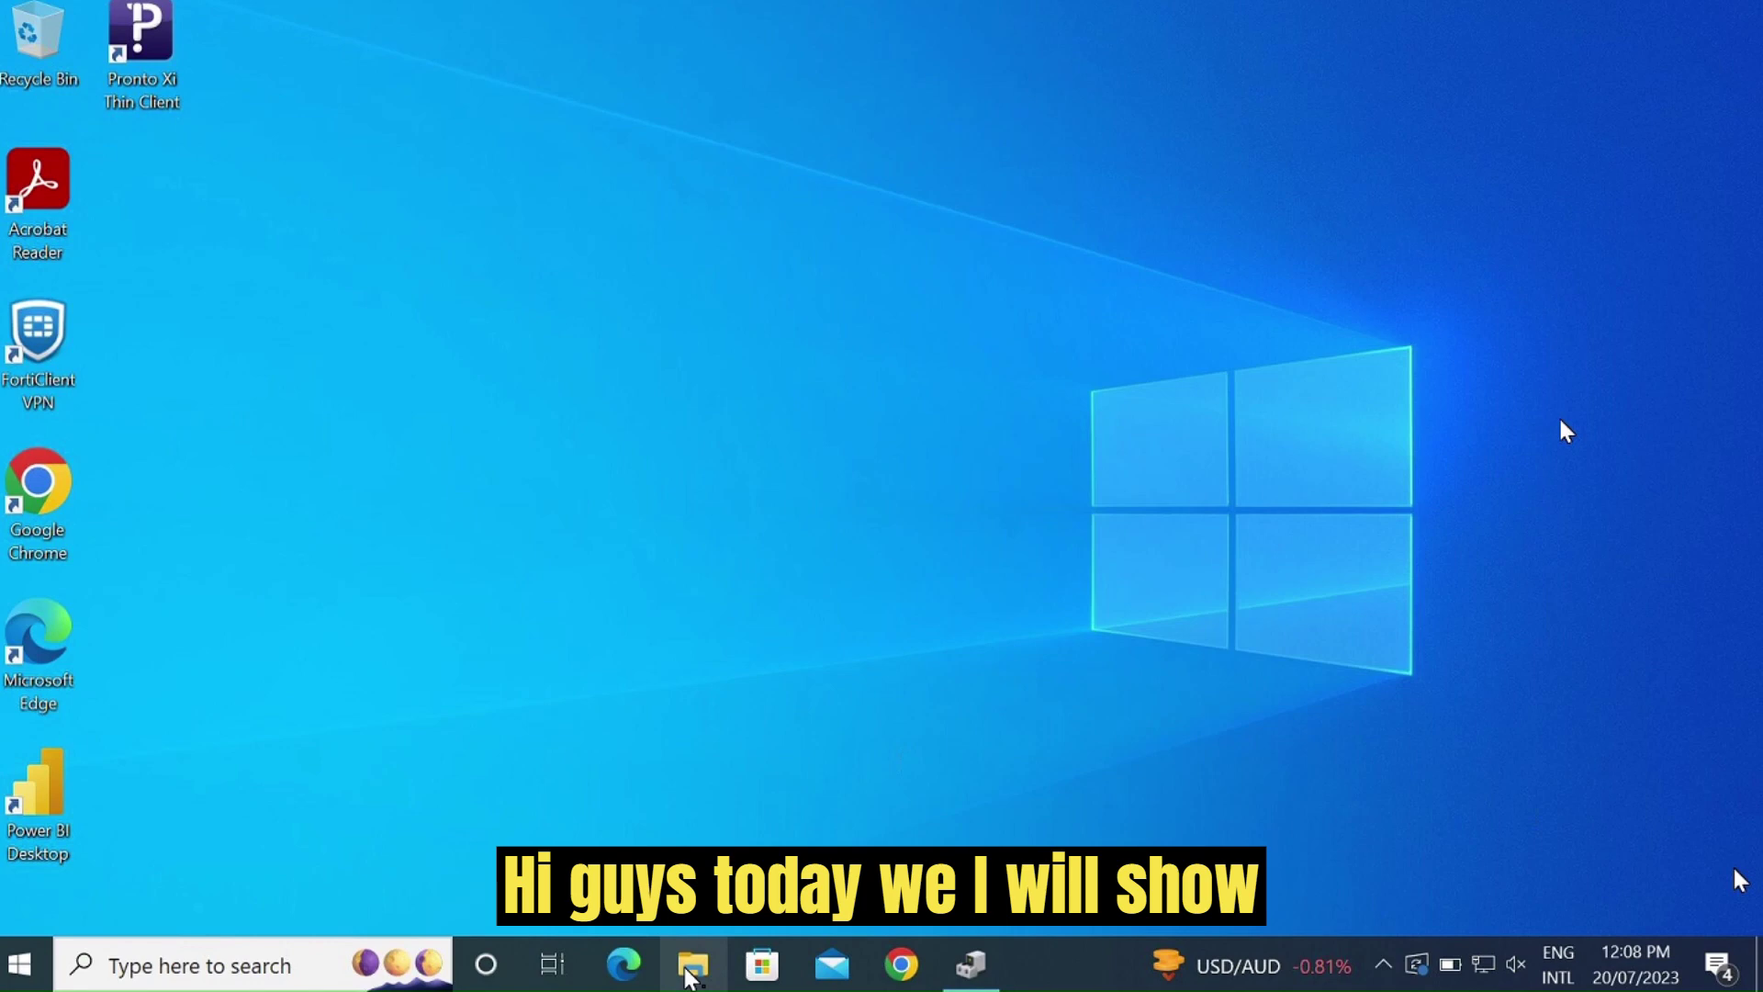
Open File Explorer on This PC, which lists only Windows (C:) and Recovery Image (D:).
left_click(691, 972)
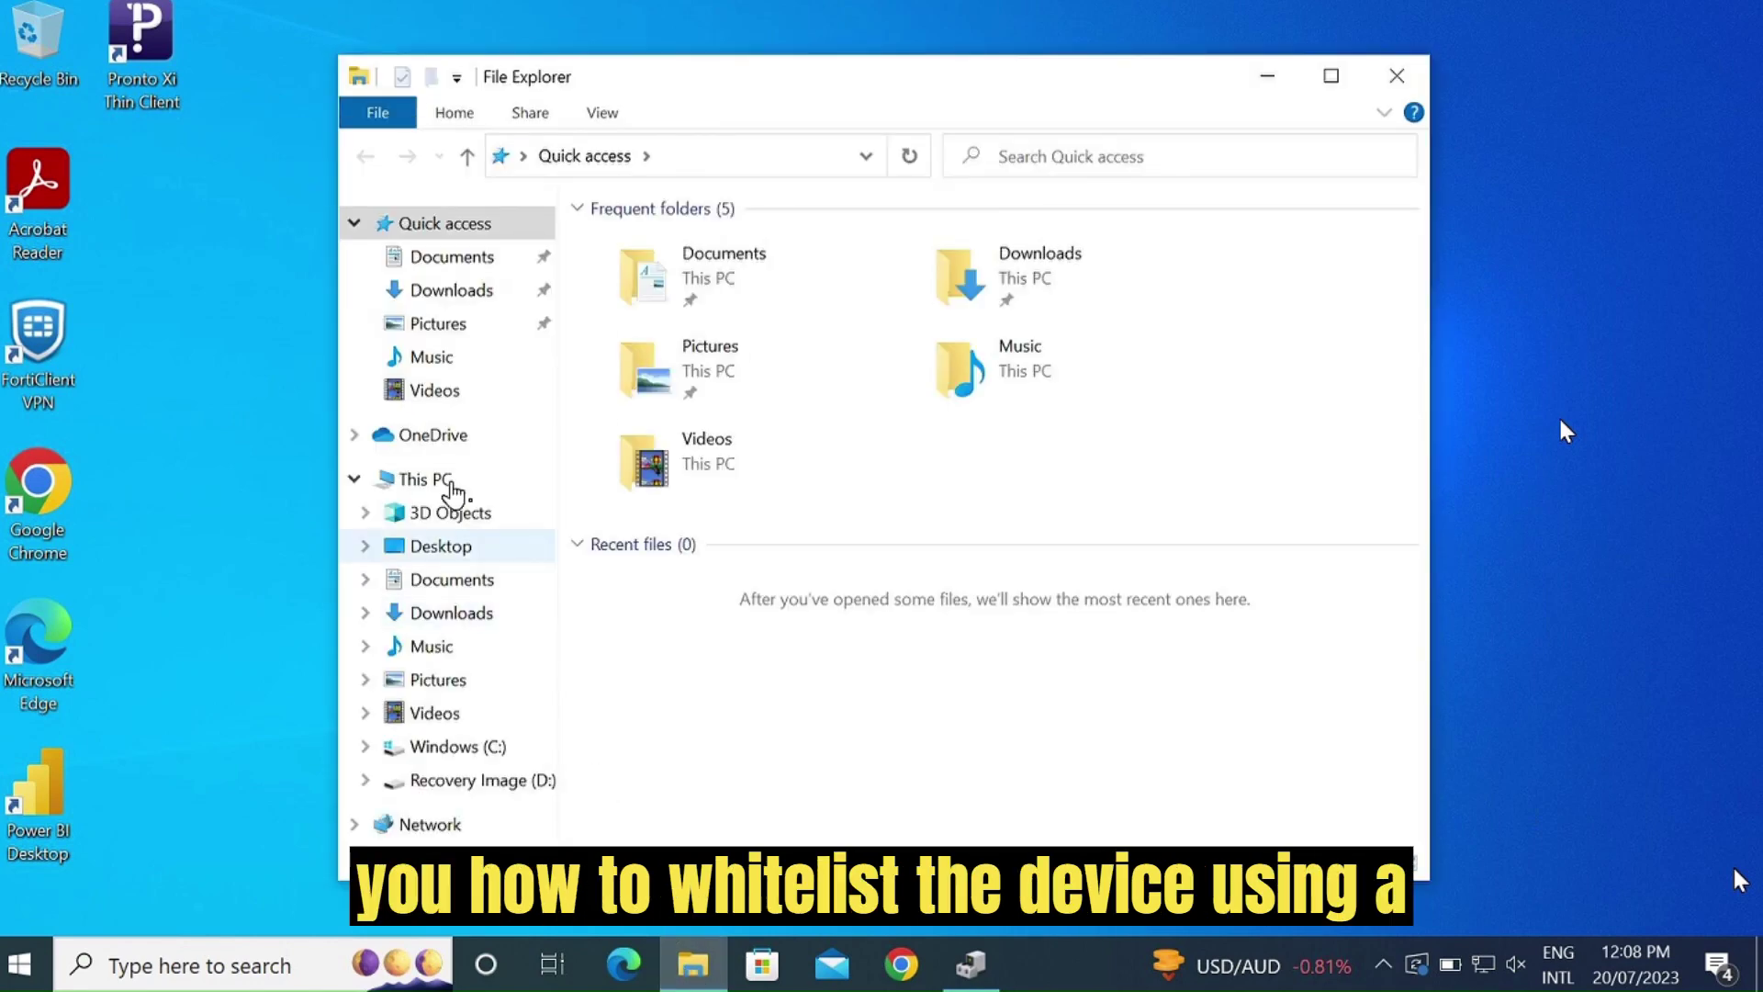
left_click(451, 485)
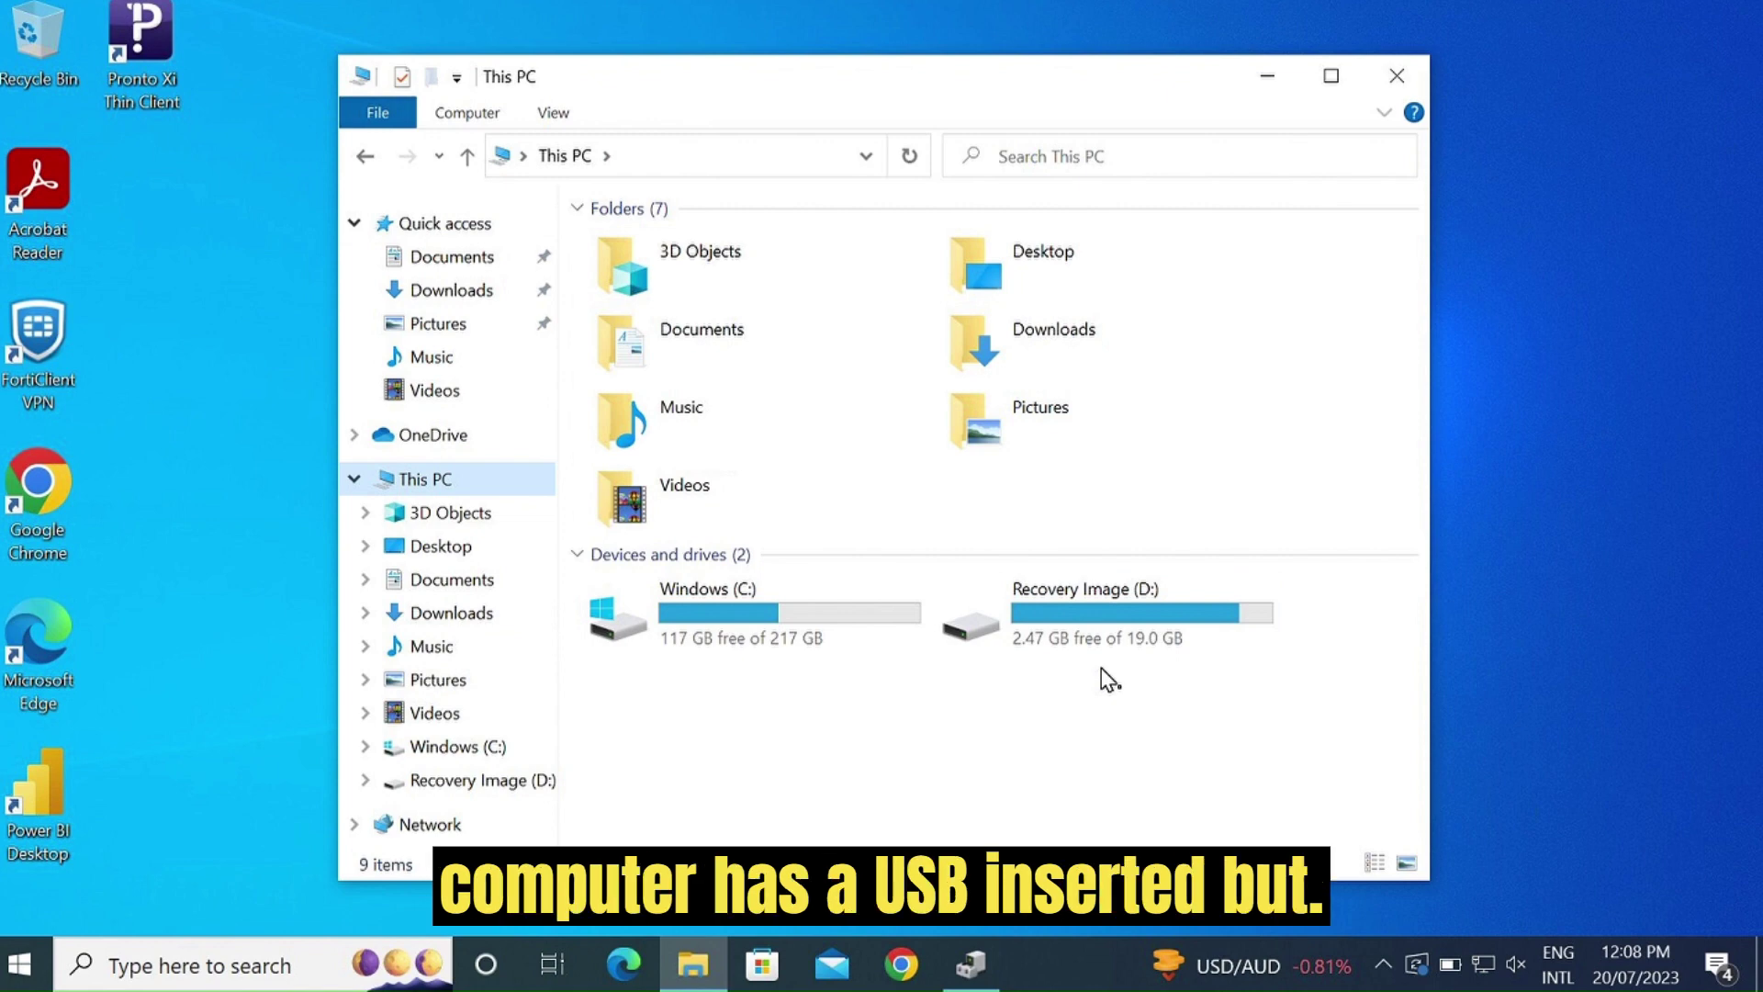
Enable the General UDisk USB Device under Disk drives in Device Manager.
left_click(971, 964)
left_click_drag(427, 87, 922, 114)
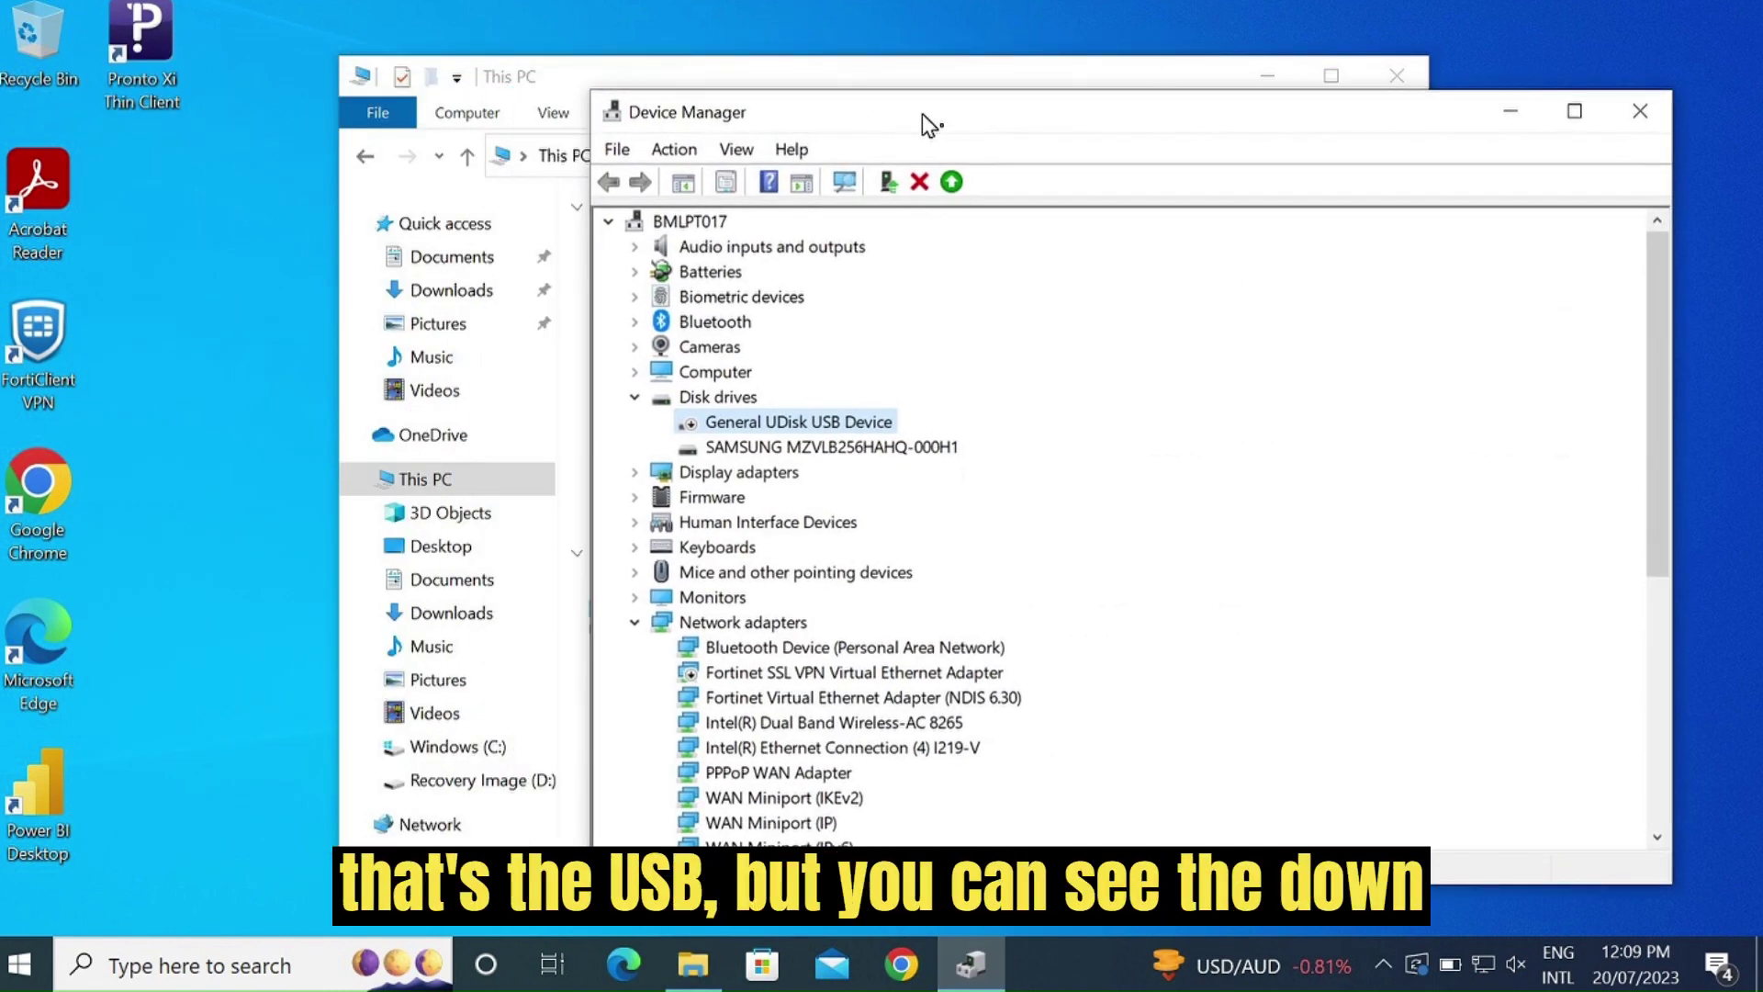
right_click(821, 428)
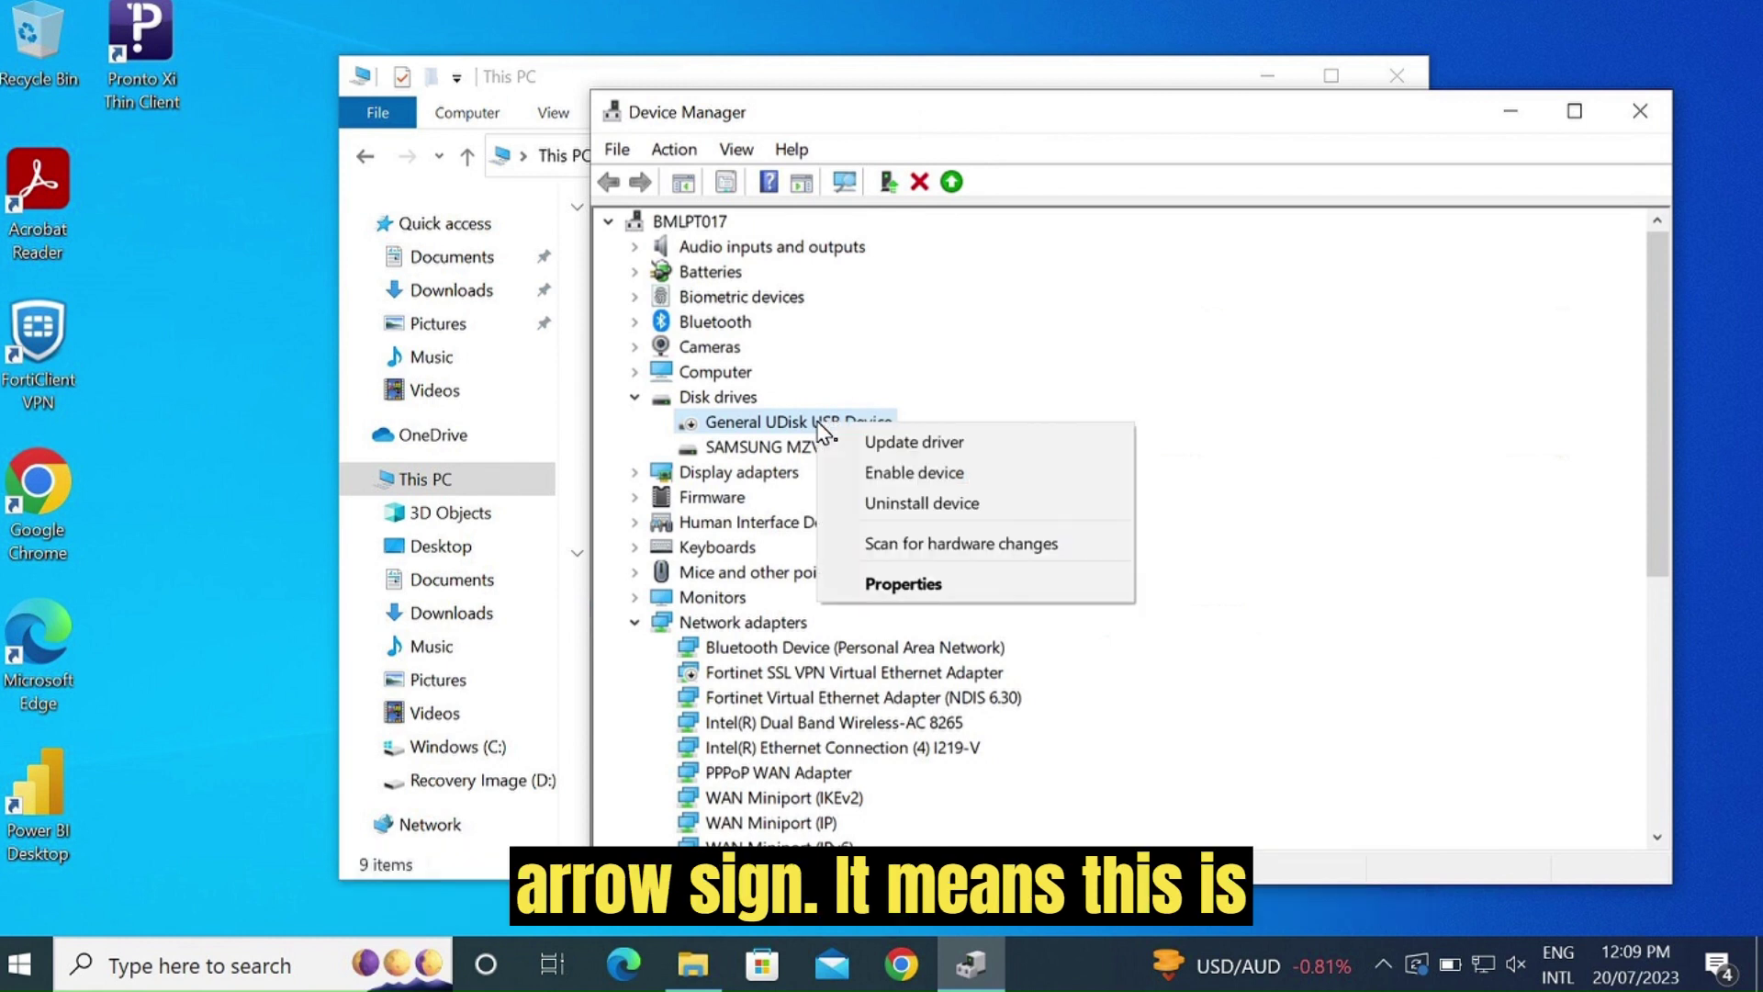
left_click(903, 474)
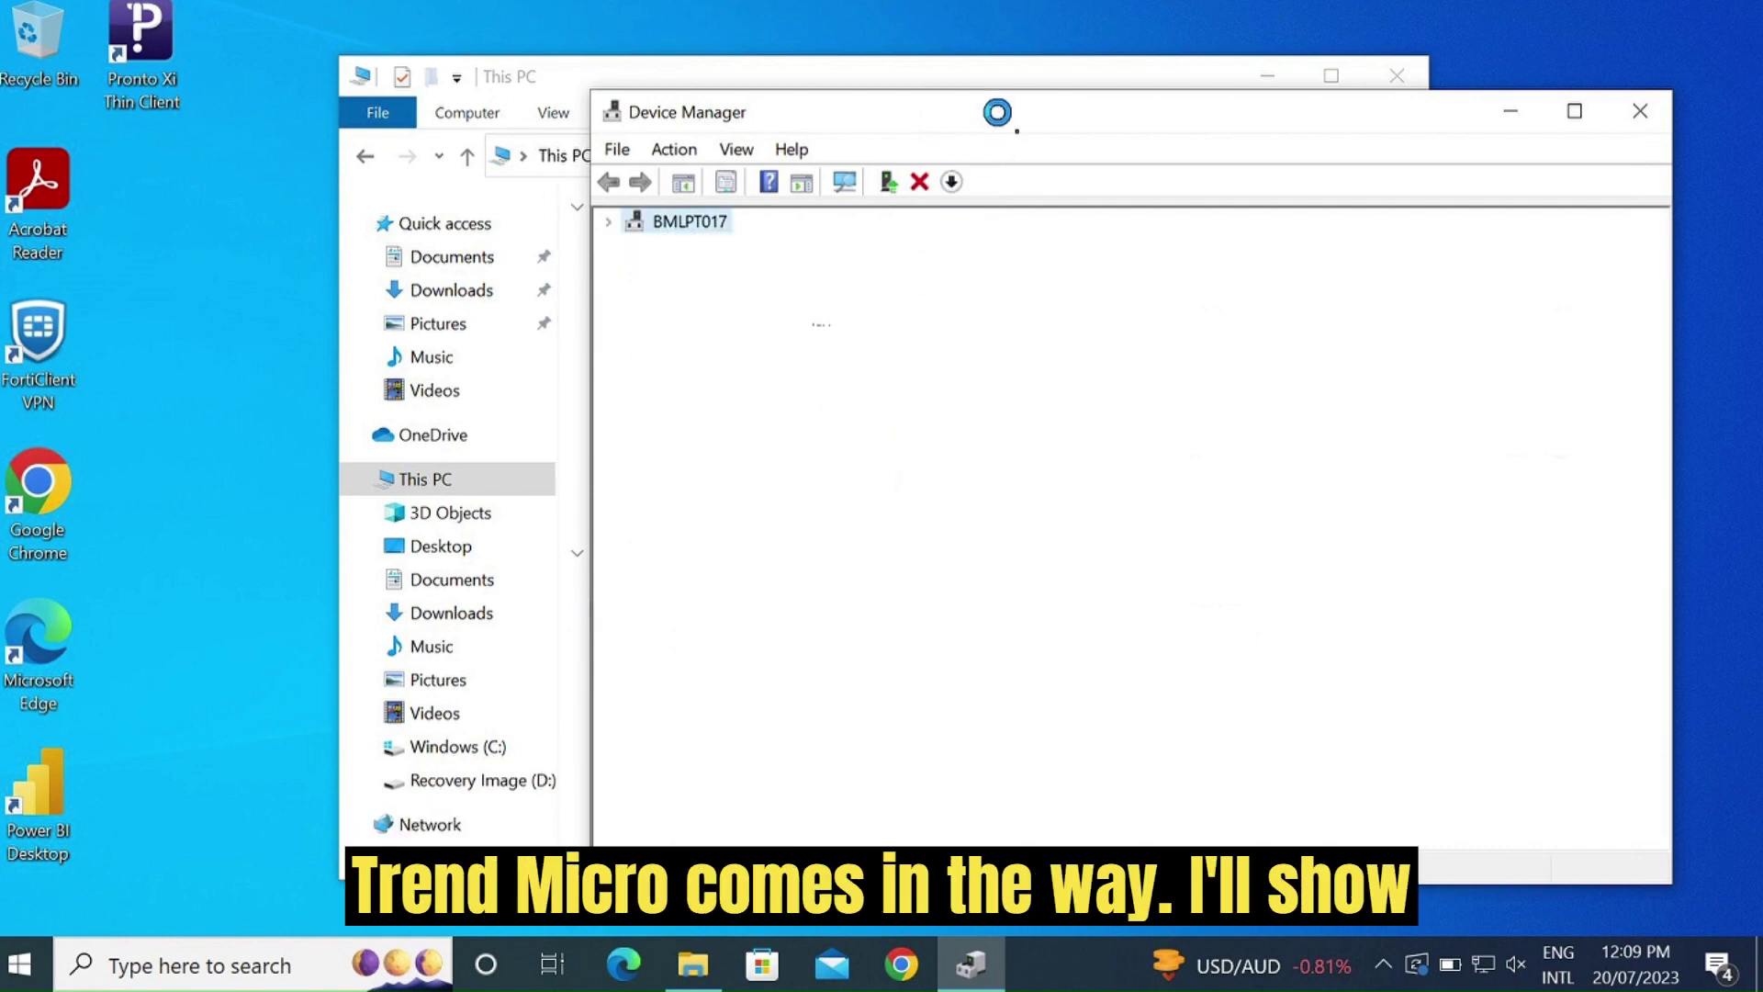
Rearrange the windows, enable the General UDisk USB Device again, and minimize Device Manager.
left_click_drag(996, 112, 1594, 460)
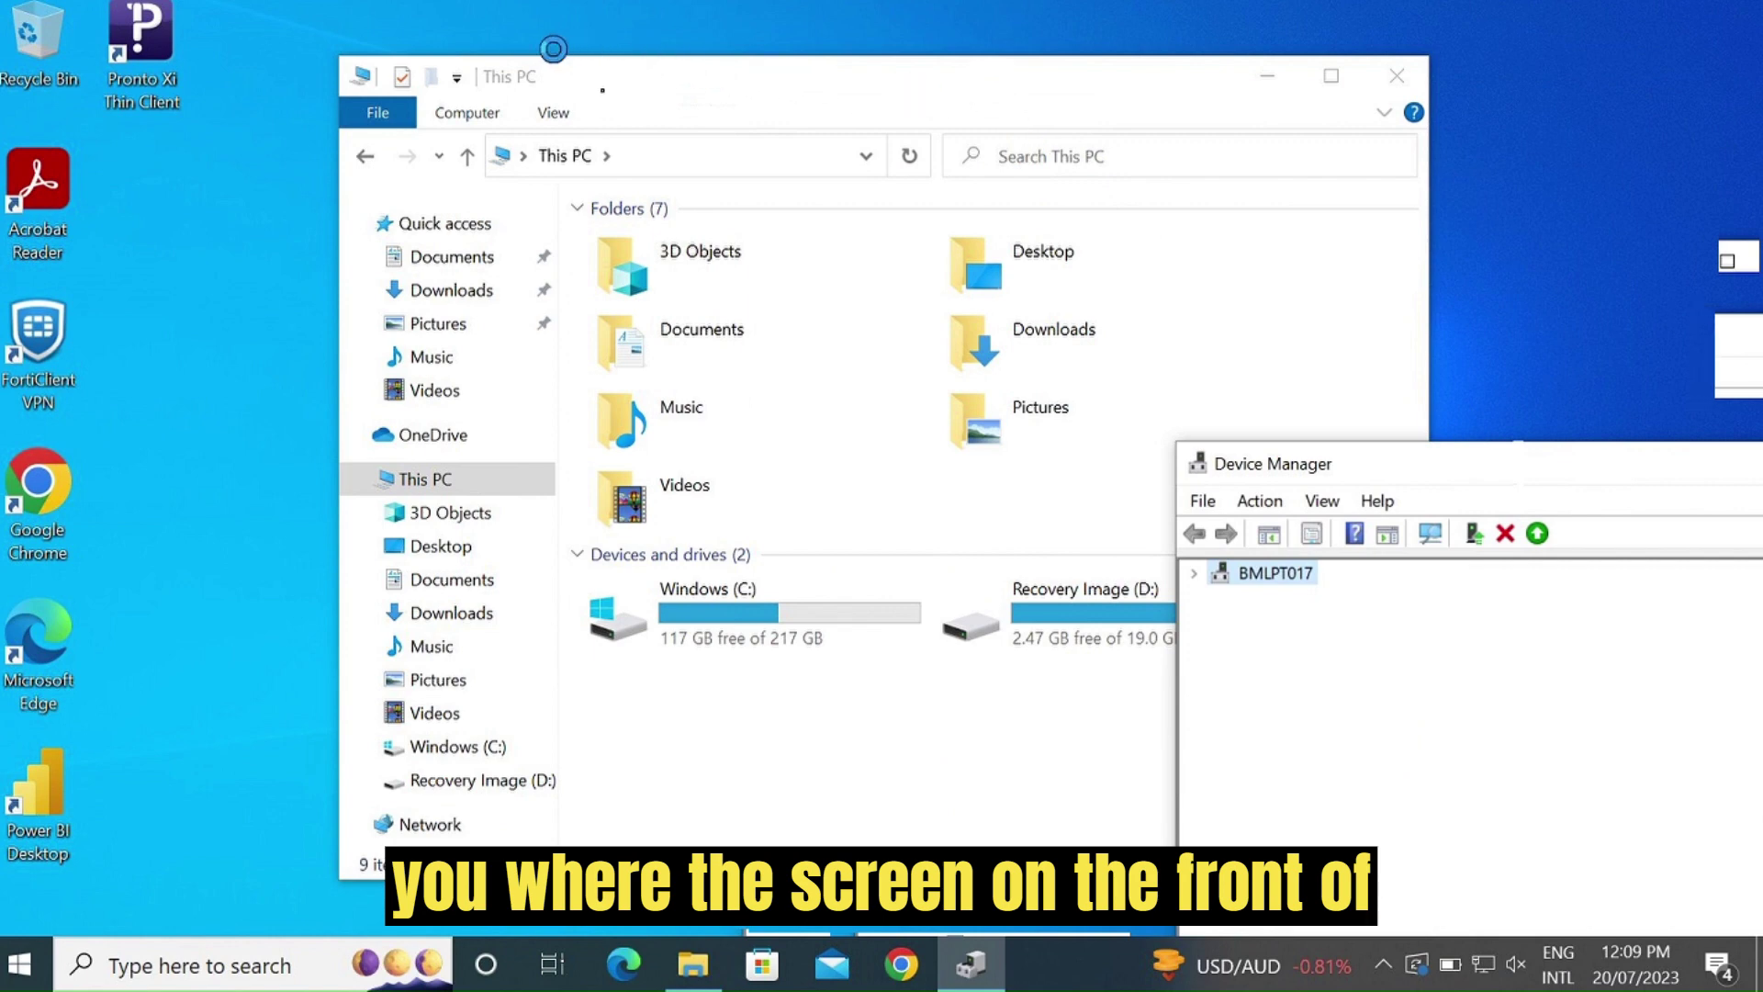
left_click_drag(653, 83, 384, 37)
left_click(1346, 772)
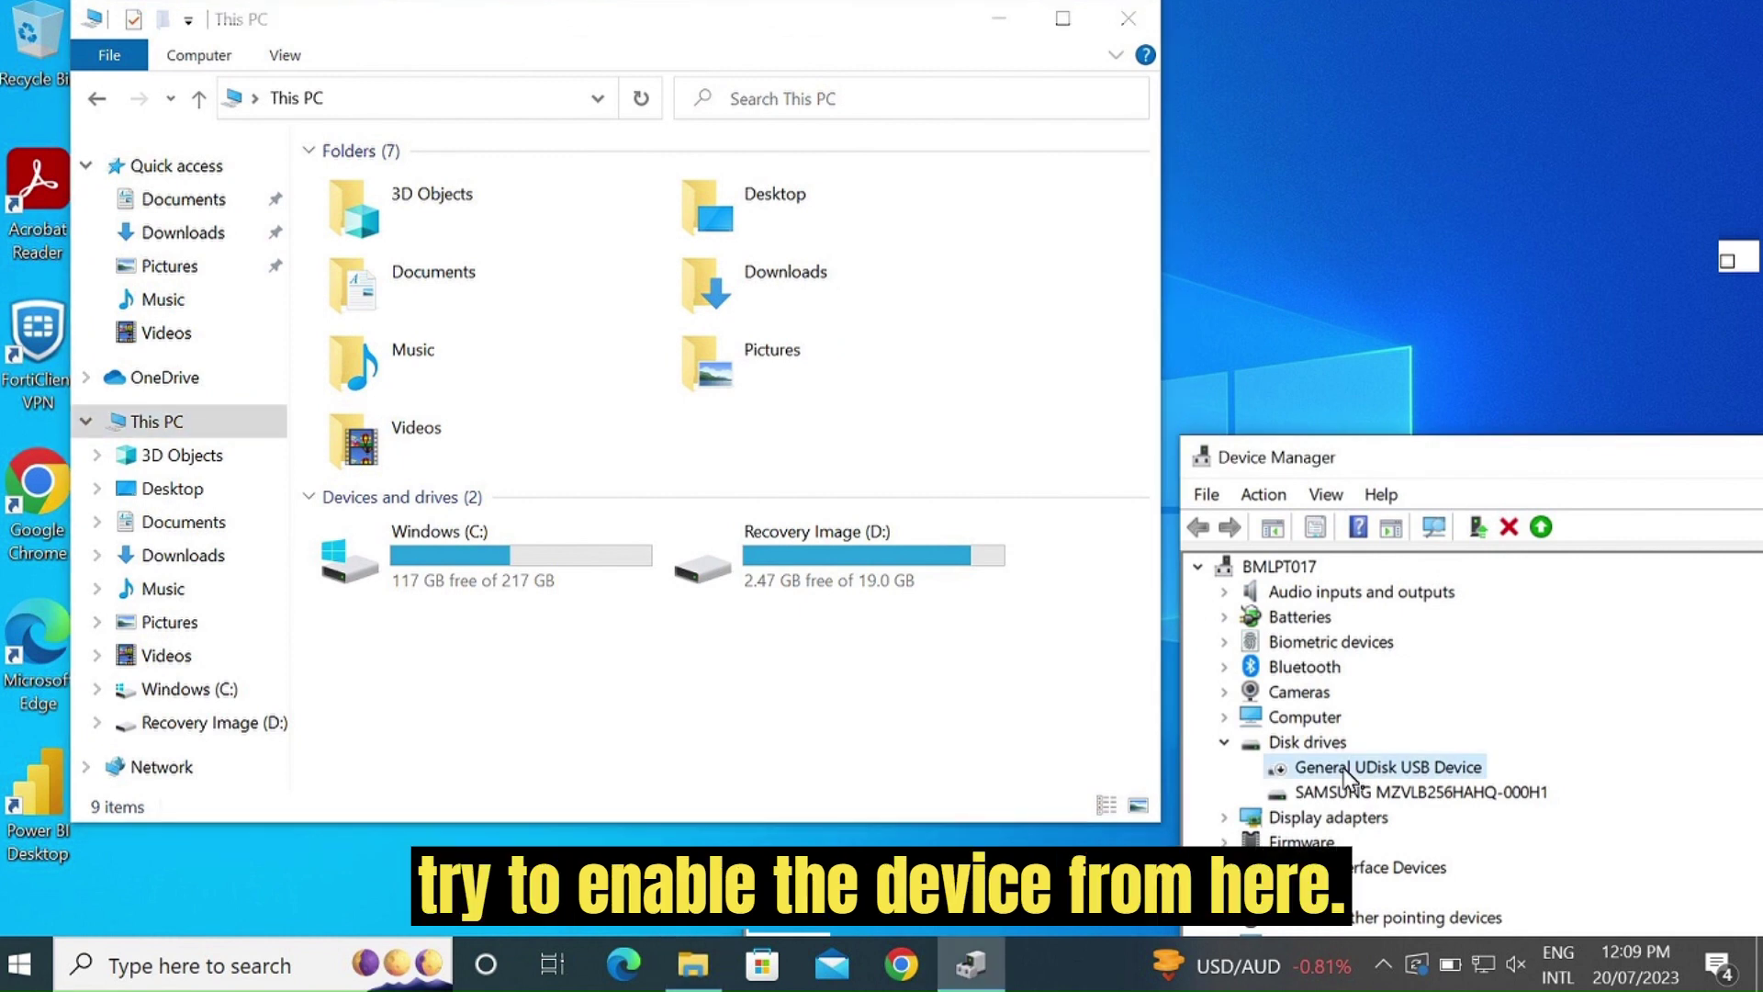
right_click(1346, 771)
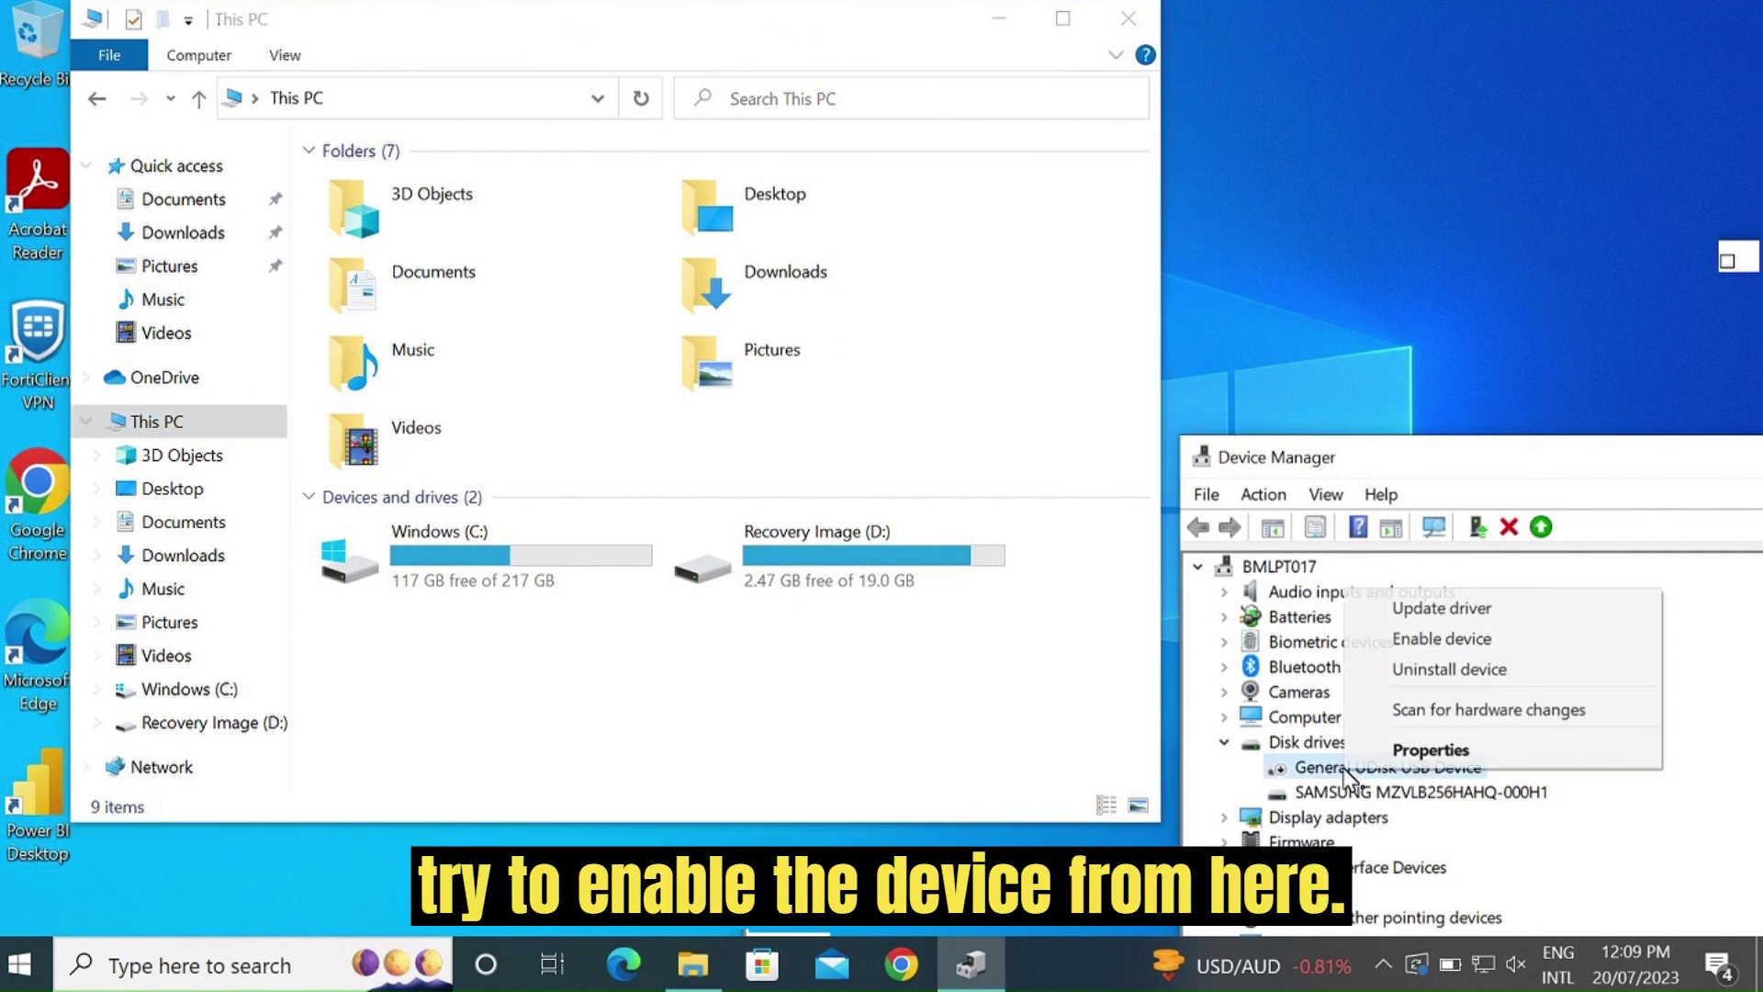
left_click(1424, 641)
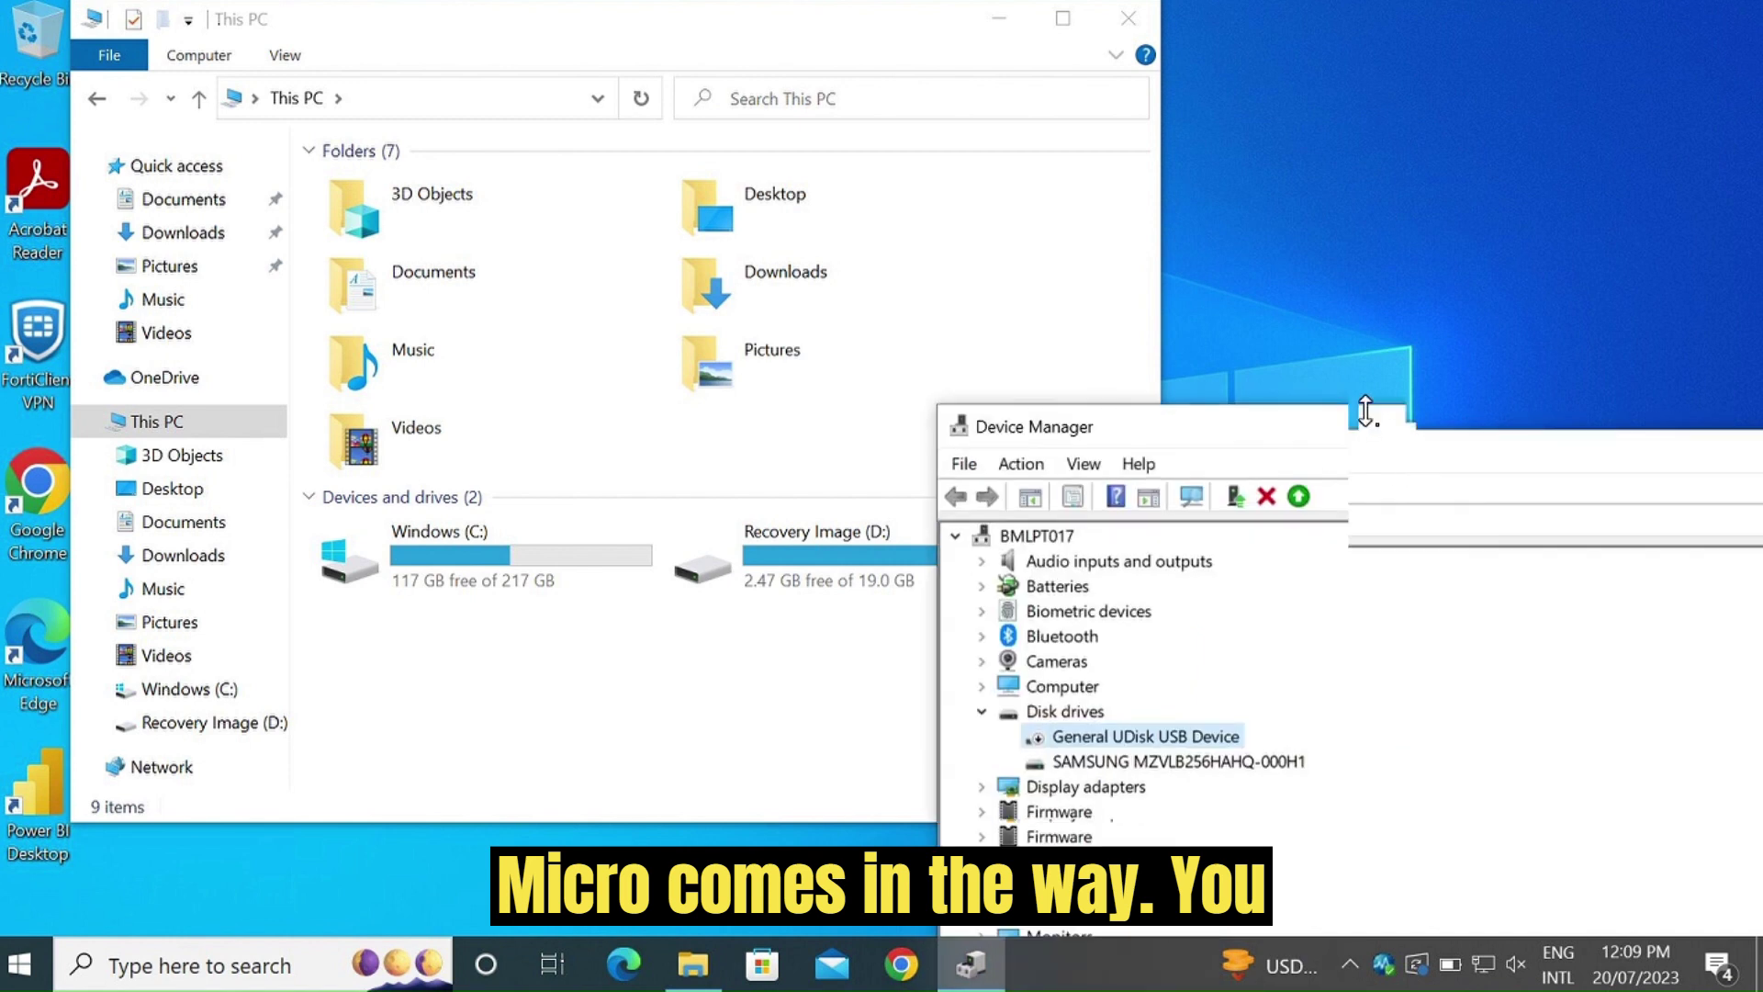
left_click_drag(1443, 432, 1133, 363)
left_click(1552, 349)
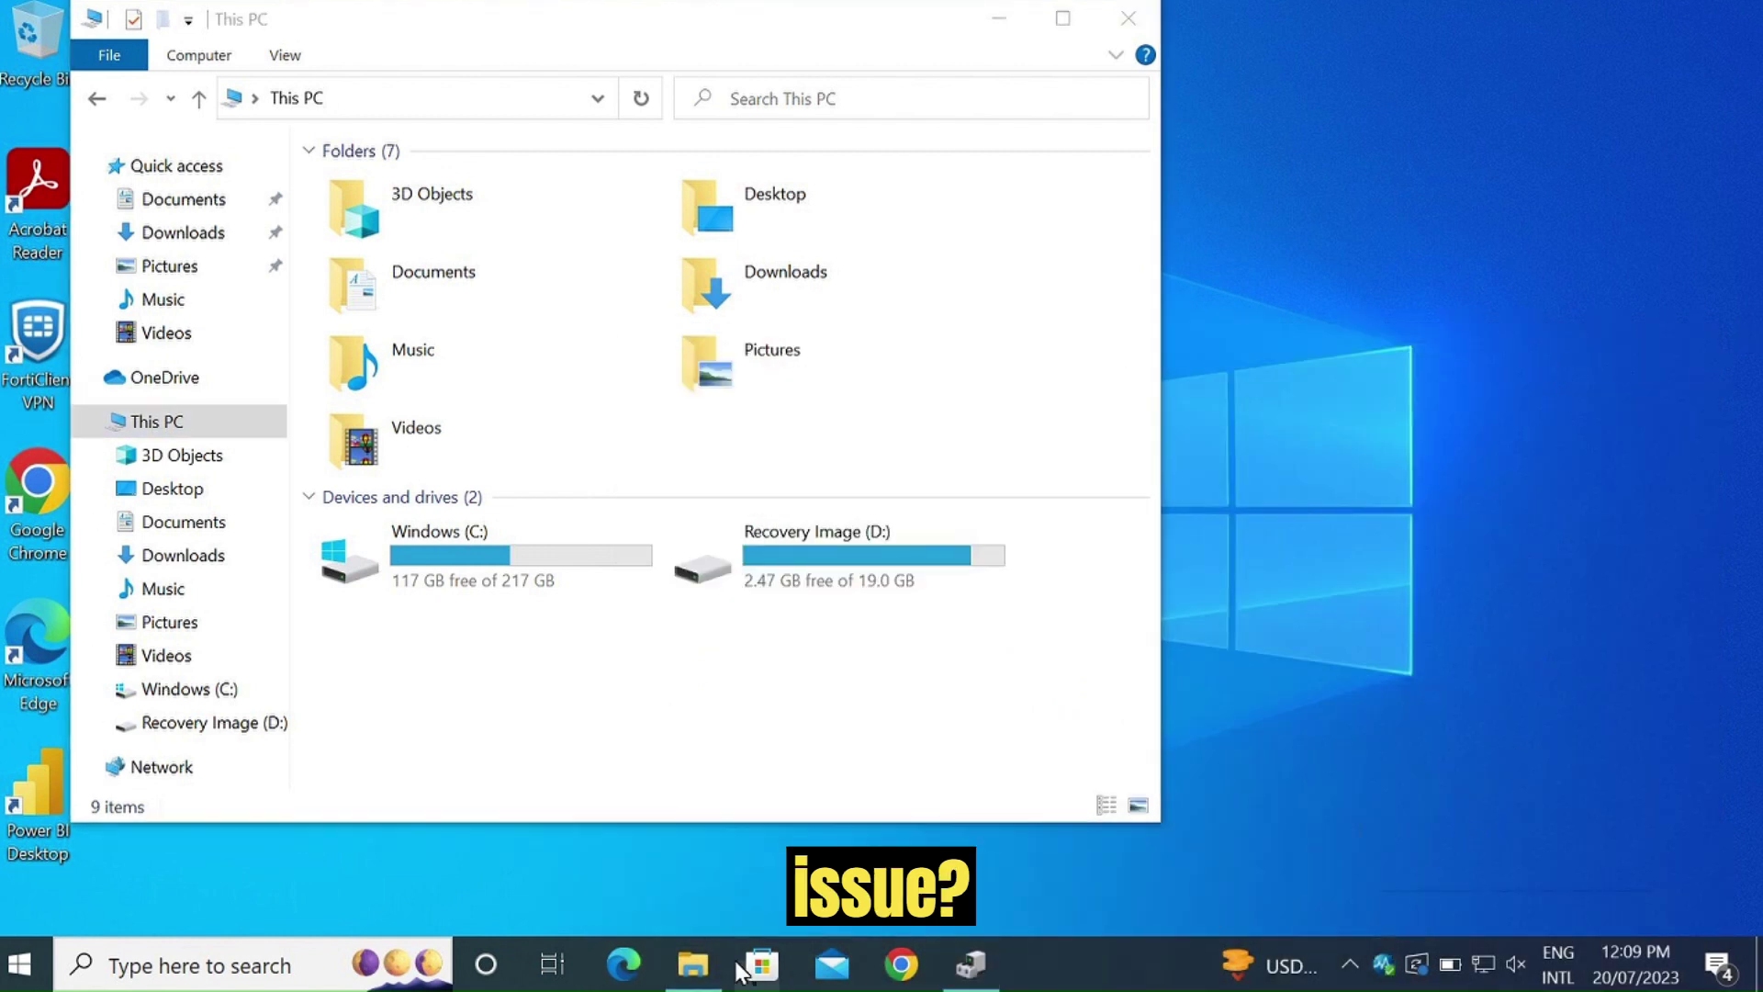
Run listDeviceInfo from C:\tmp and open the generated dlpDeviceReport in Edge.
left_click(700, 979)
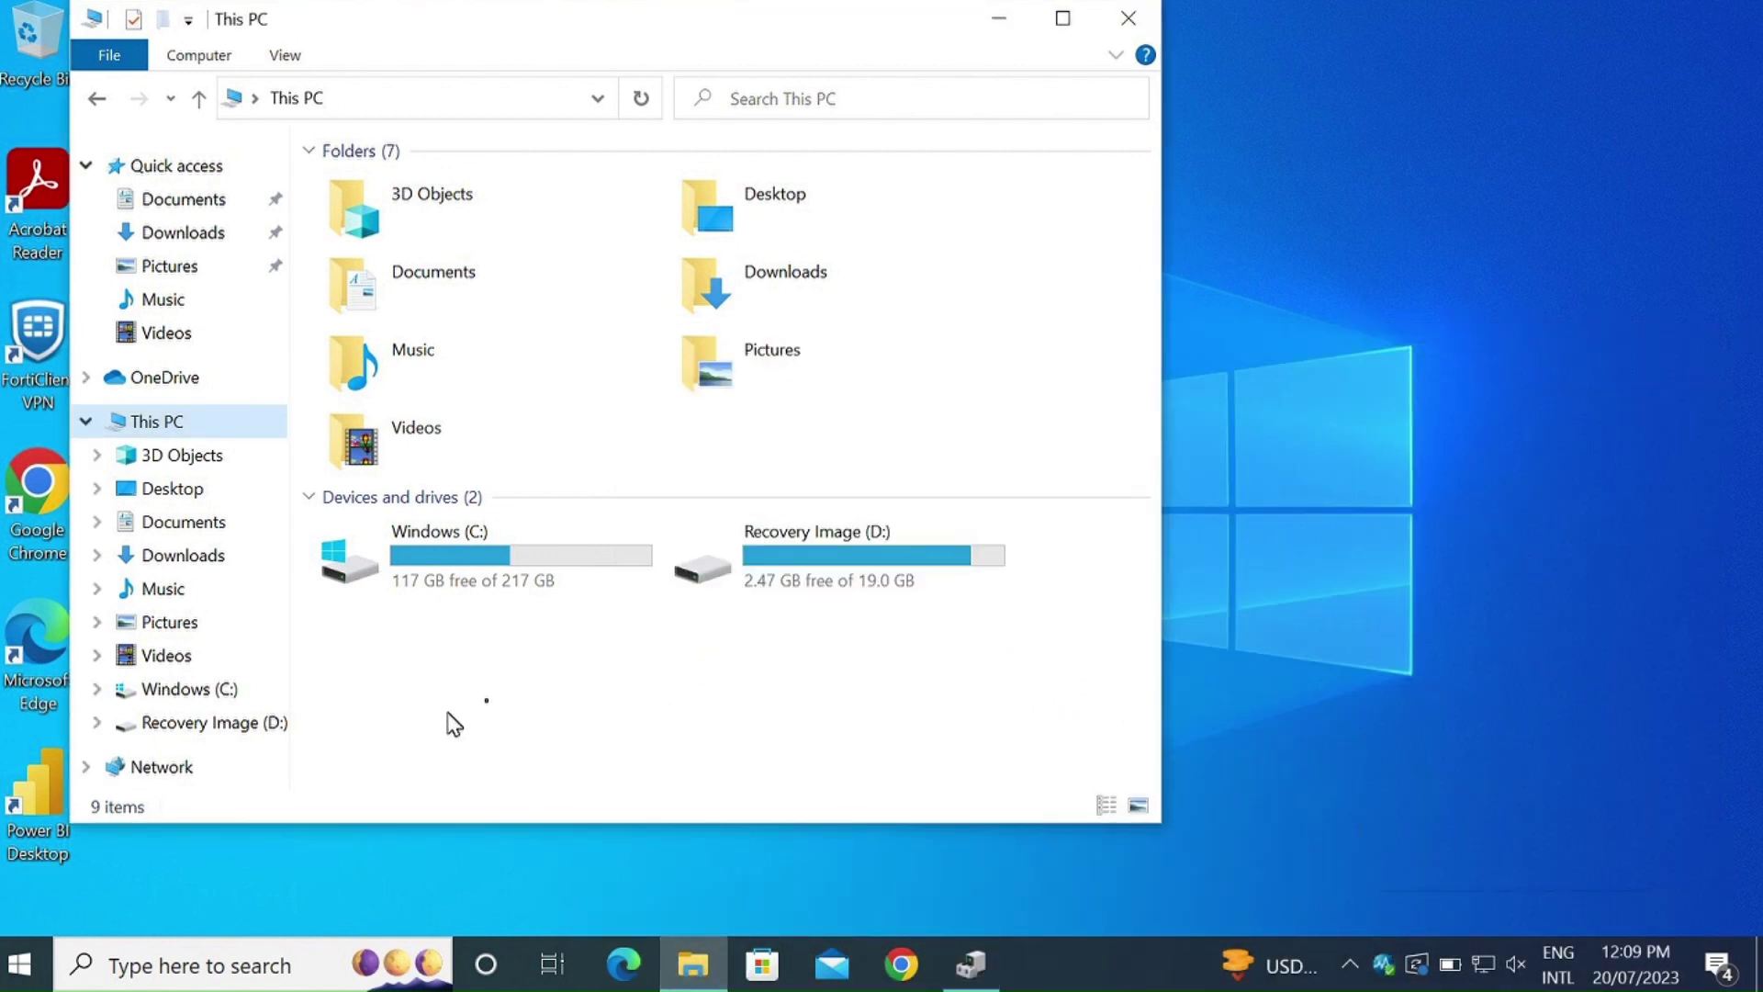
double_click(470, 560)
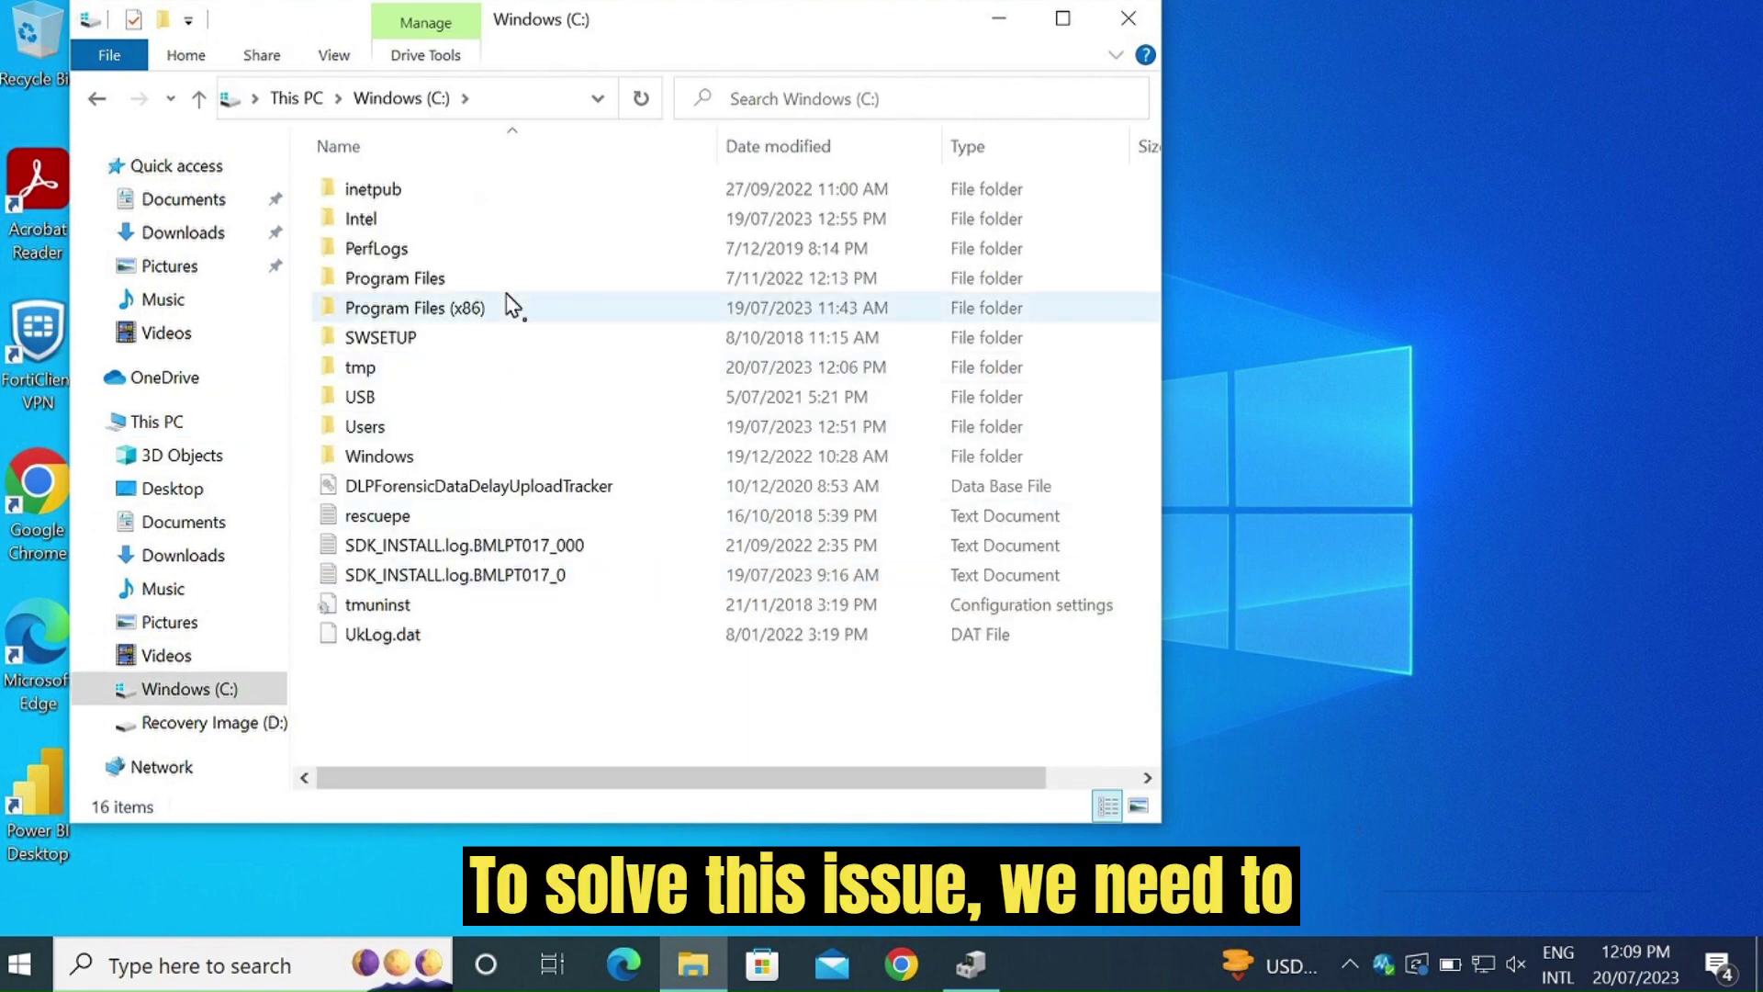
double_click(424, 367)
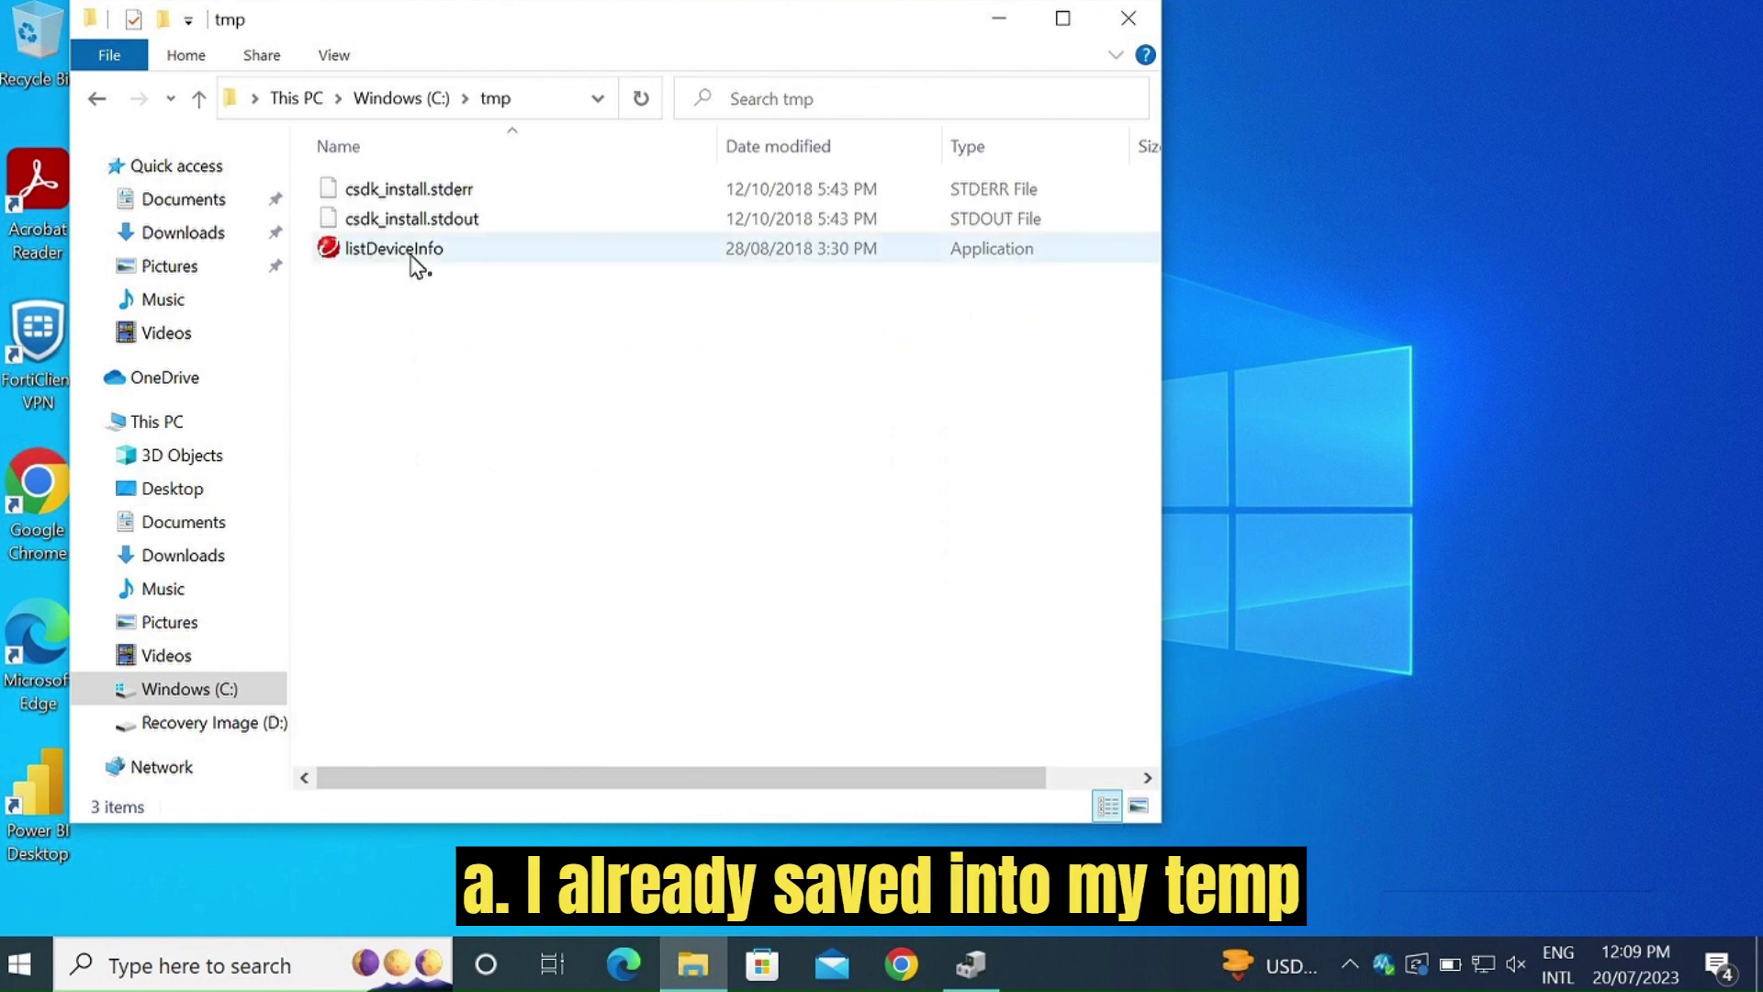
double_click(411, 257)
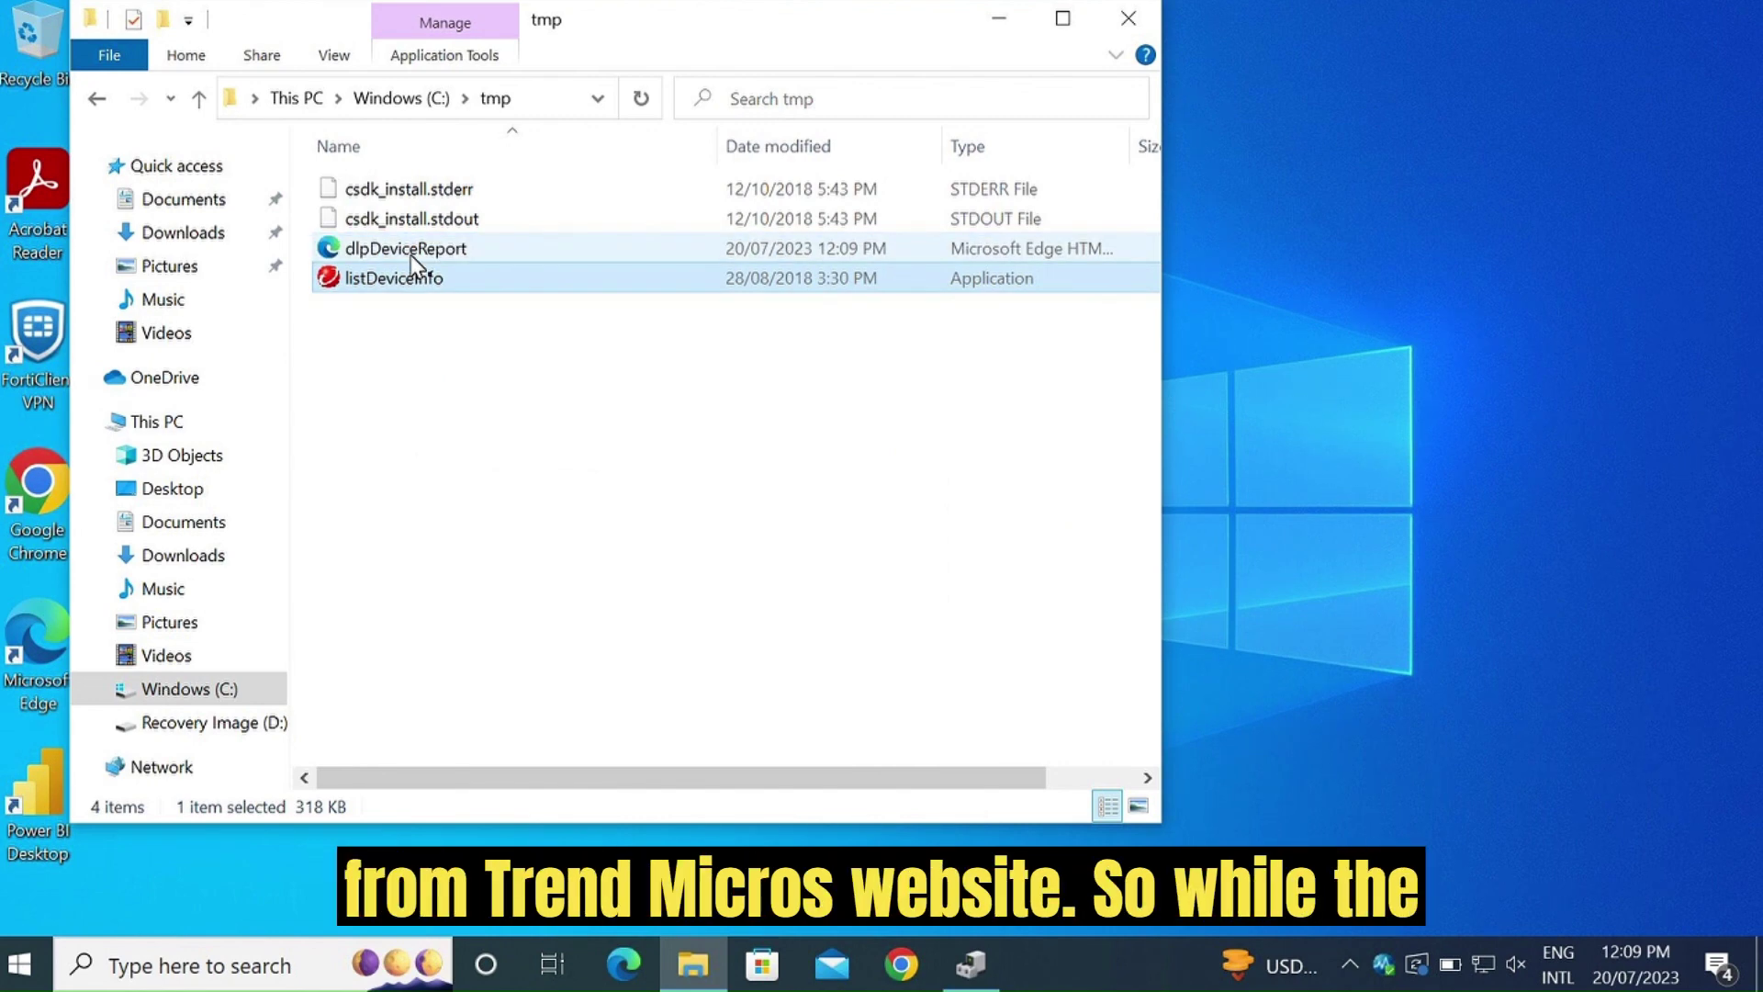
left_click(410, 257)
double_click(410, 259)
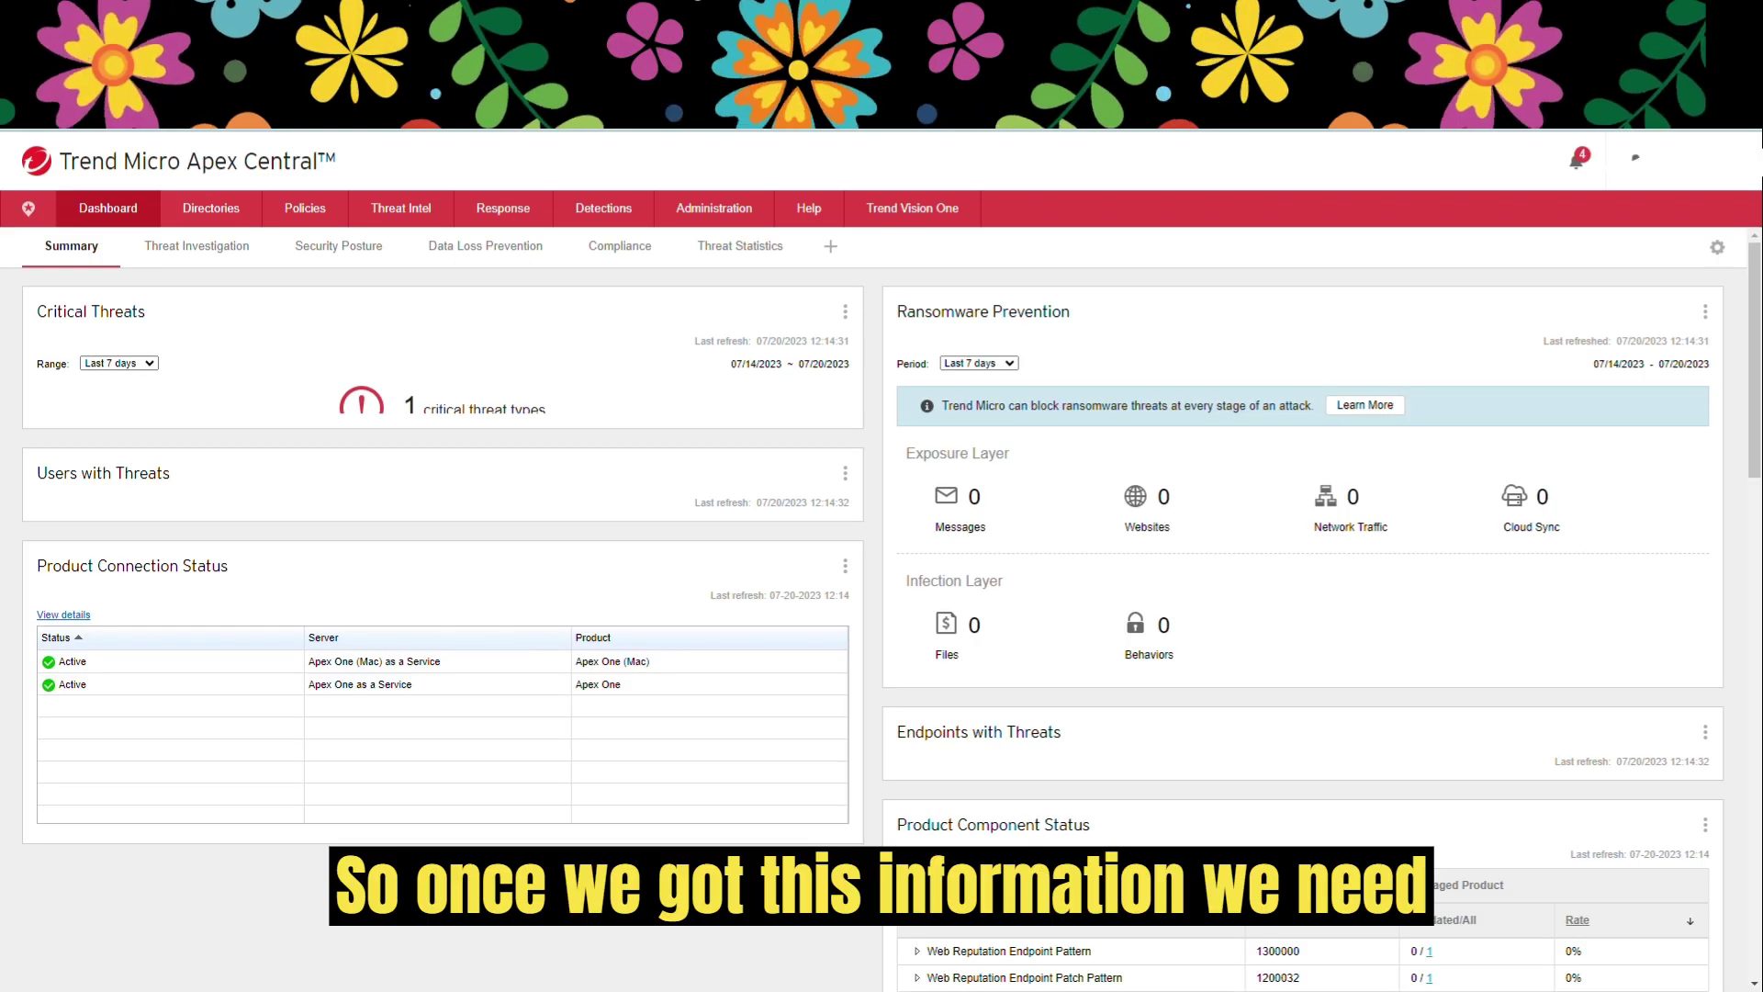
Go to Policies > Policy Management and open the policy in Edit Policy.
mouse_move(268, 213)
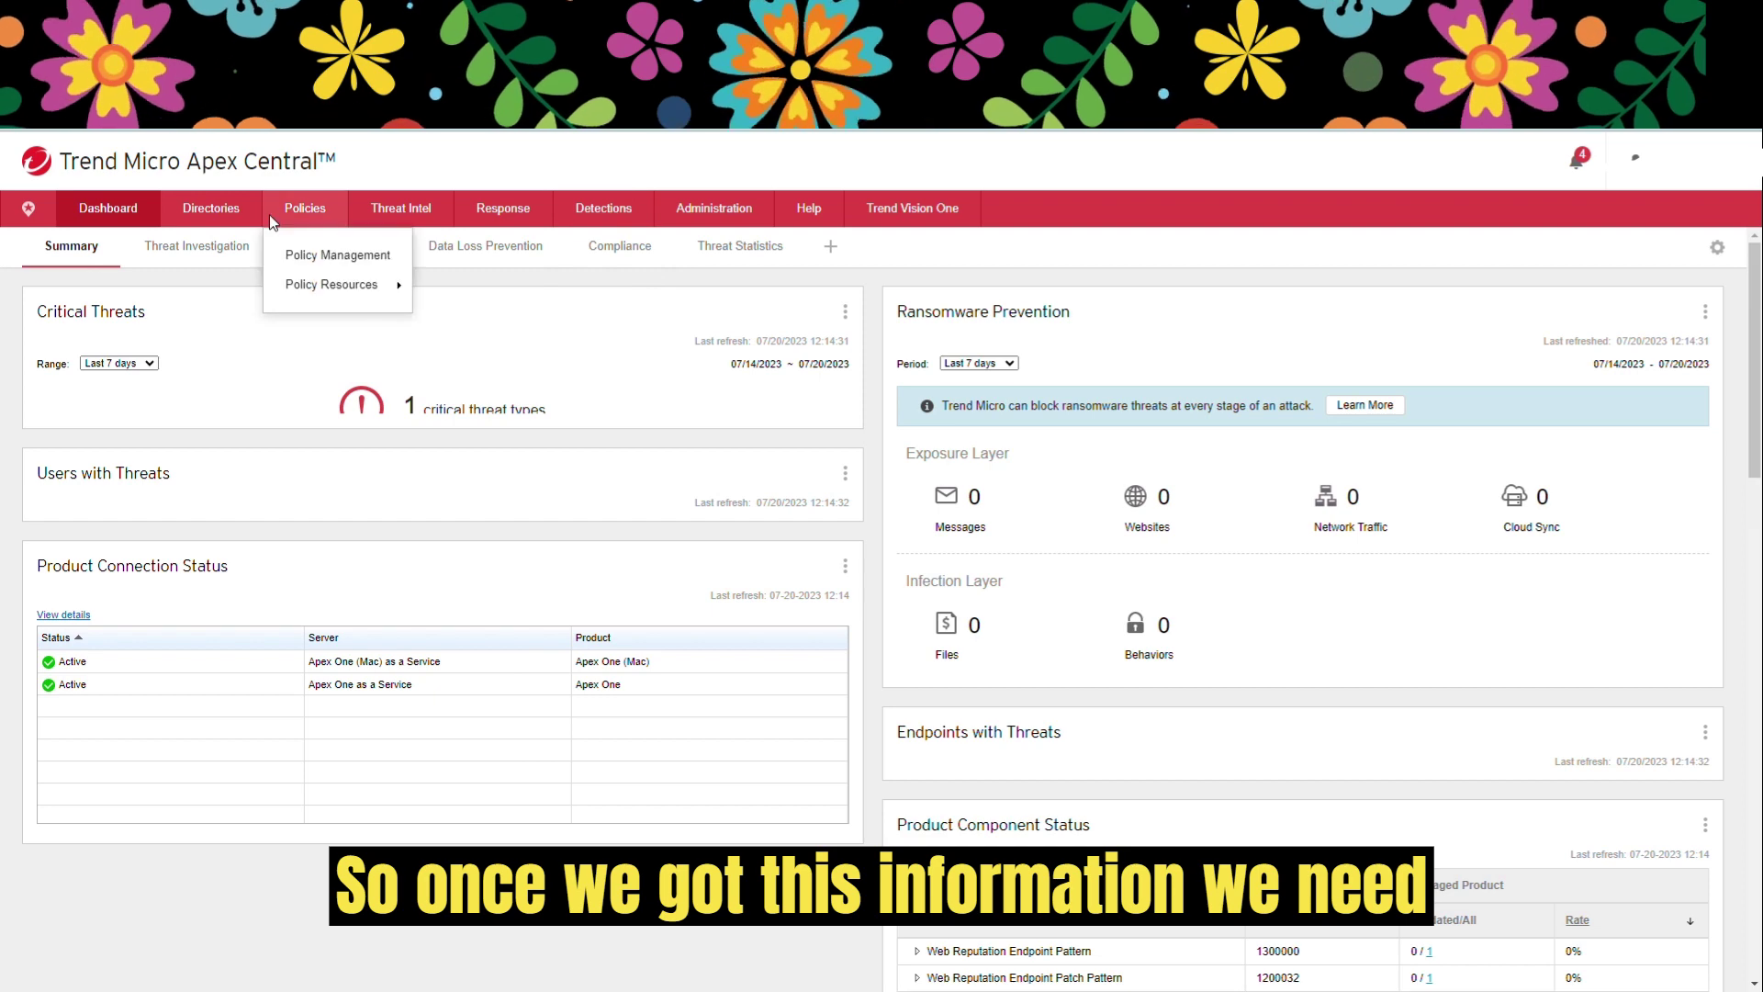
left_click(326, 257)
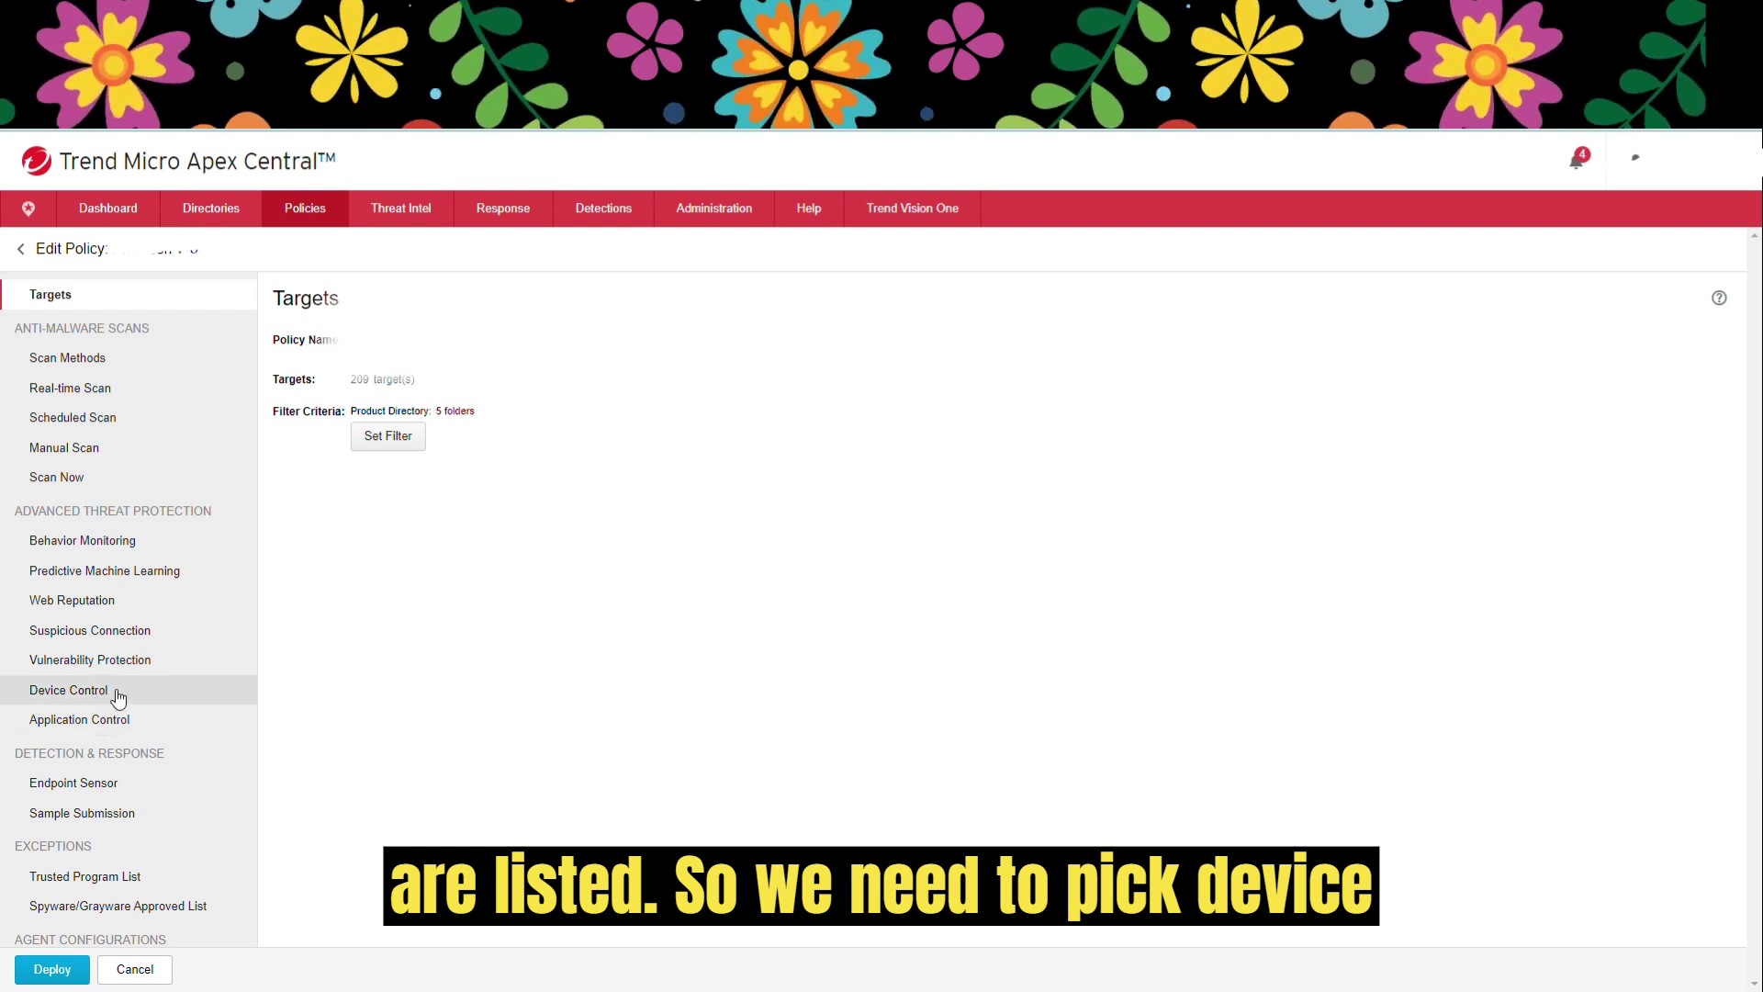
In the All users Device Control rule, allow USB device GENERAL 1234, serial 22D8C116, with Read permission.
left_click(86, 695)
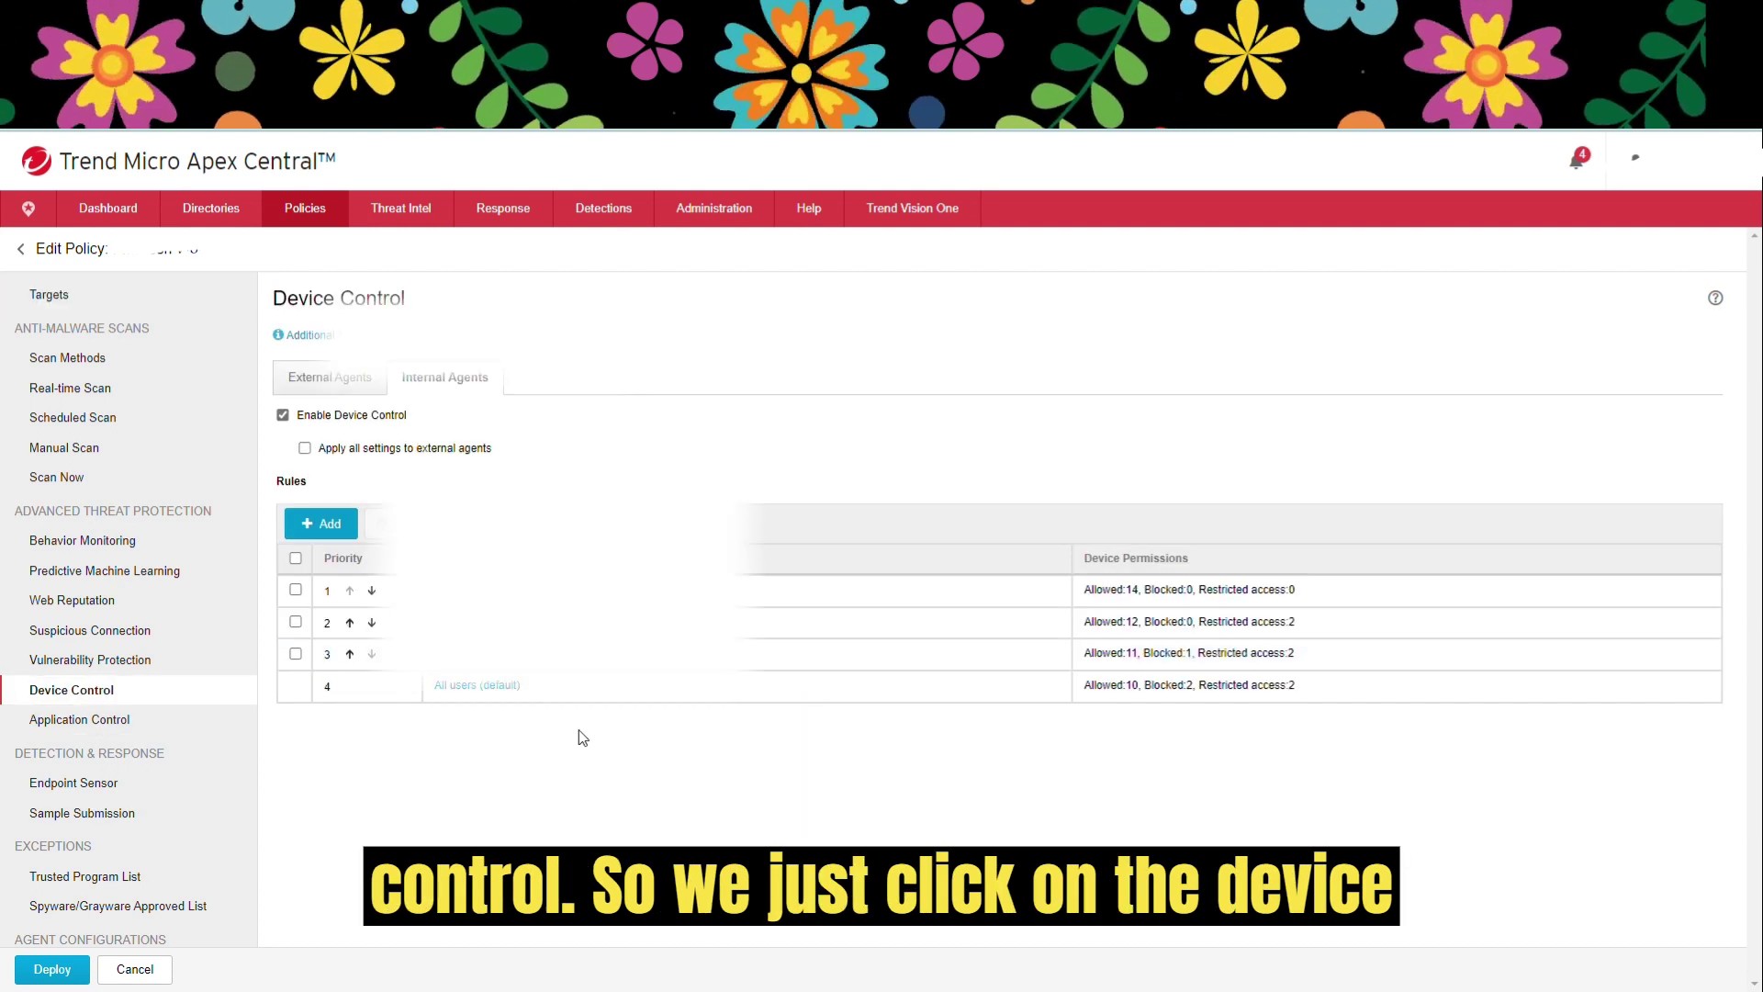
left_click(490, 694)
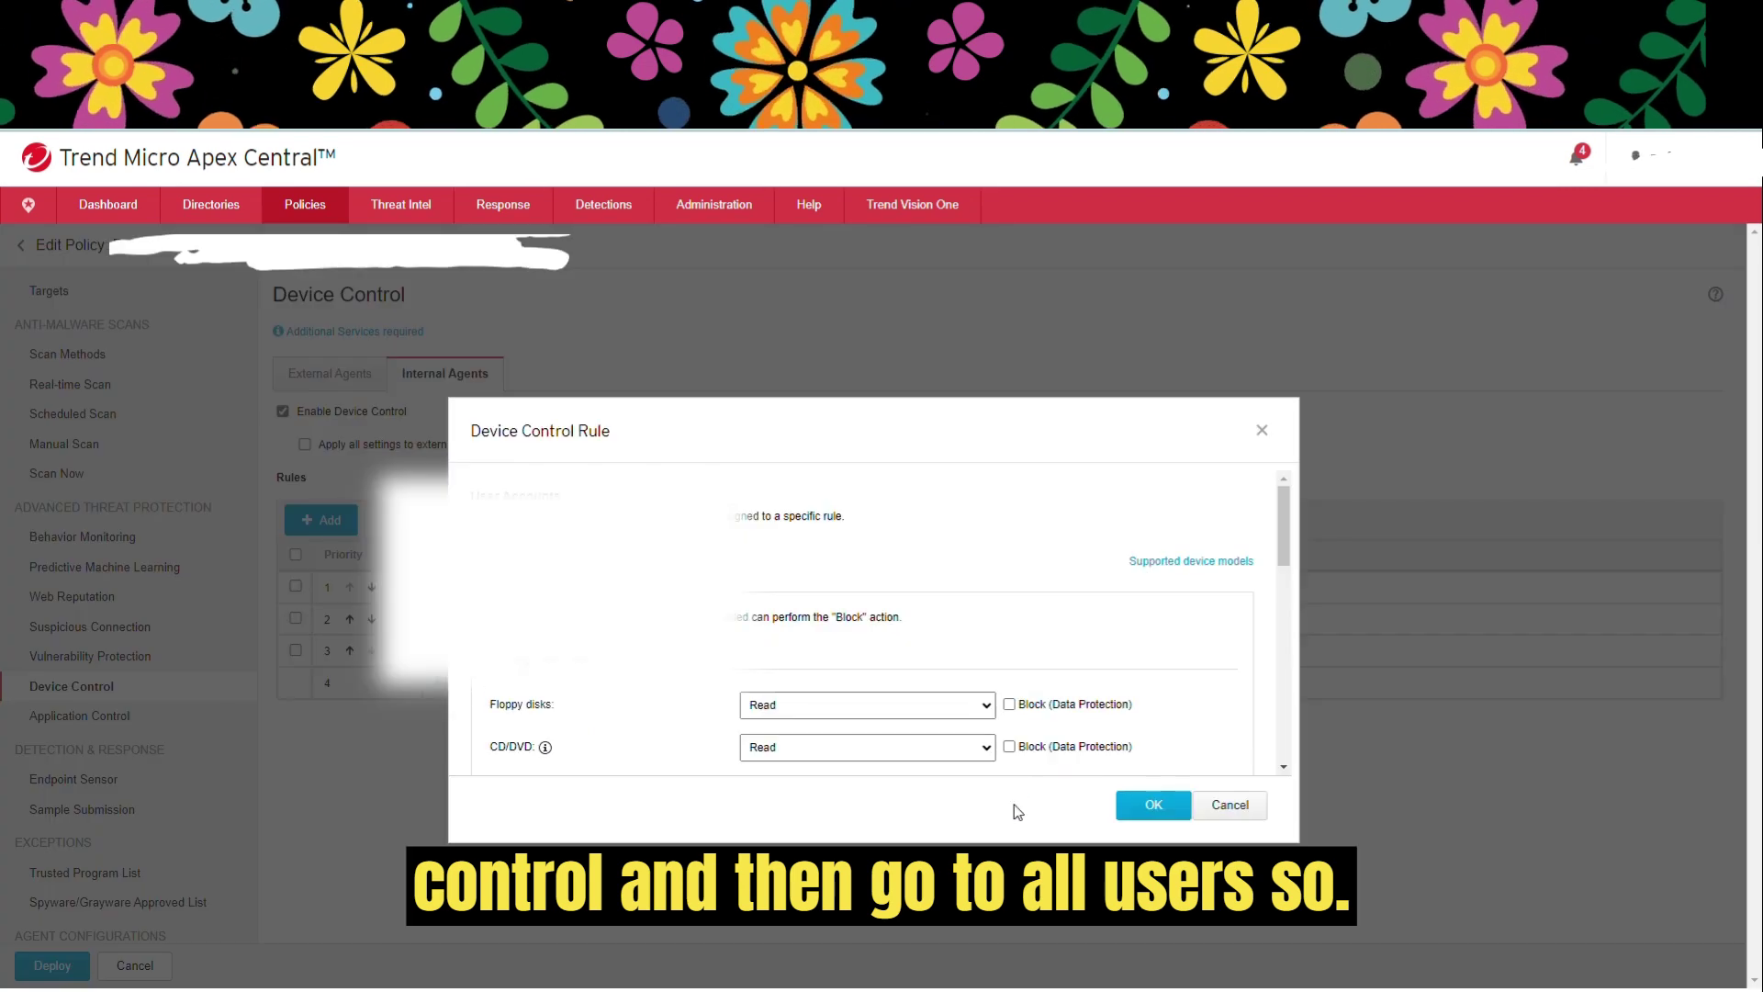
scroll(918, 698, "down", 5)
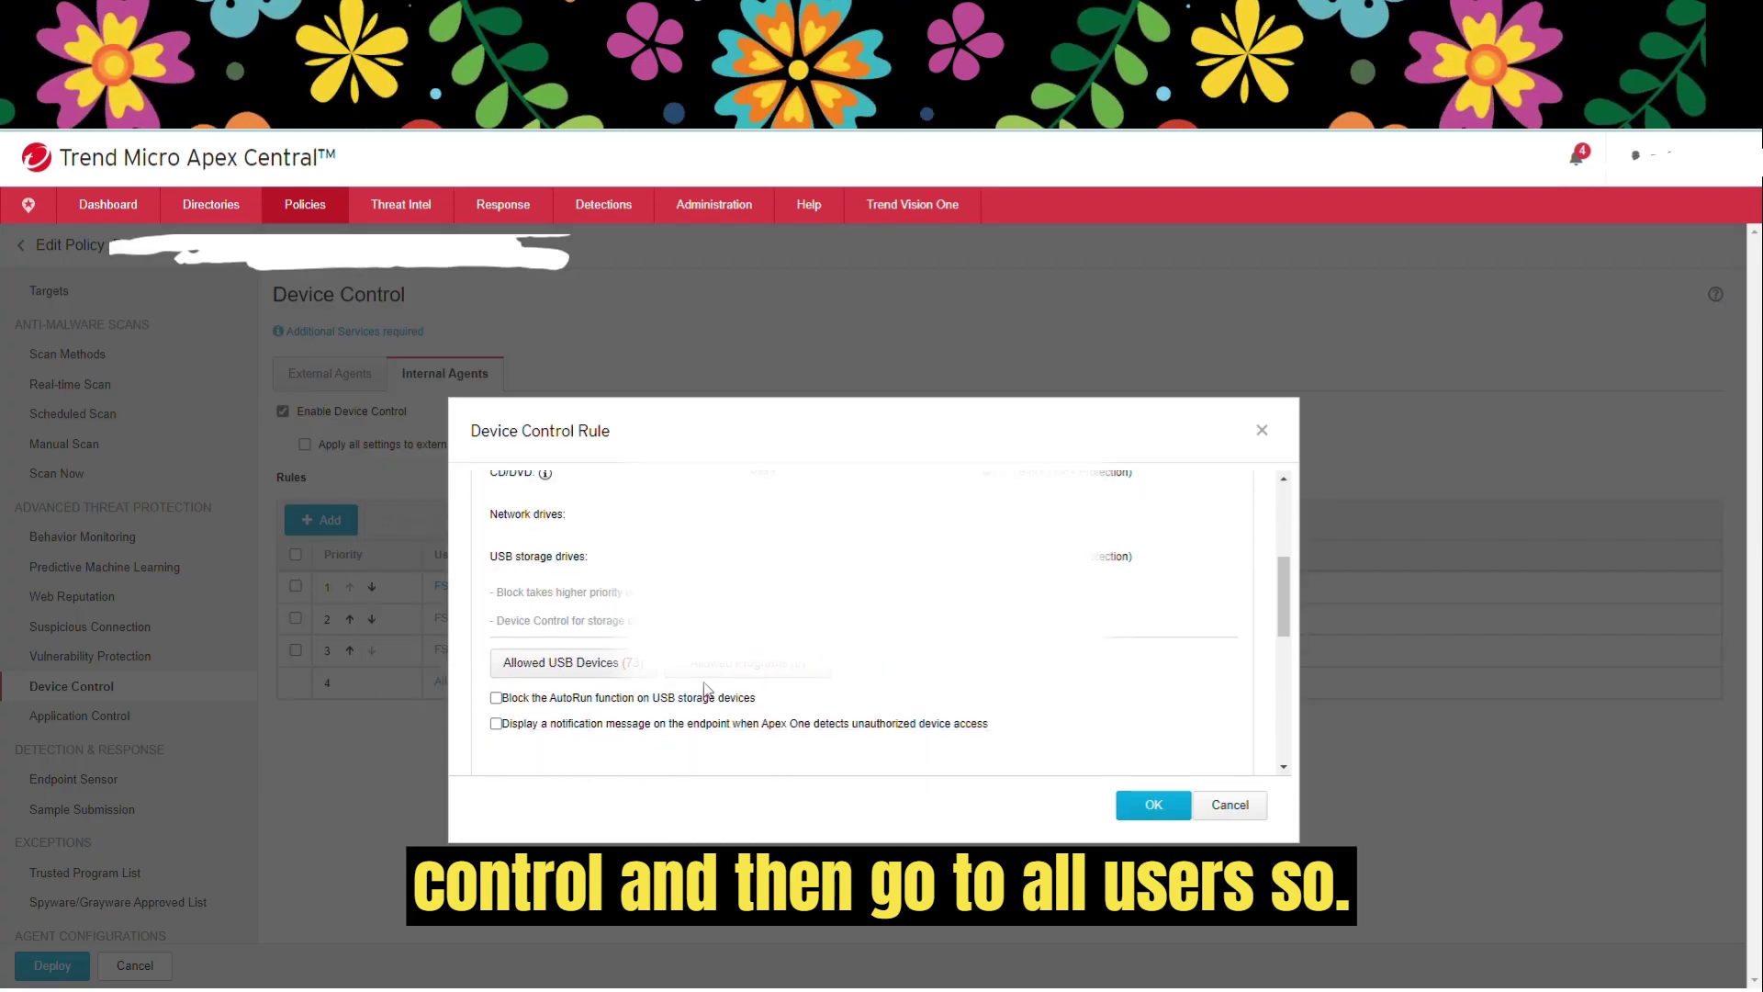
left_click(579, 663)
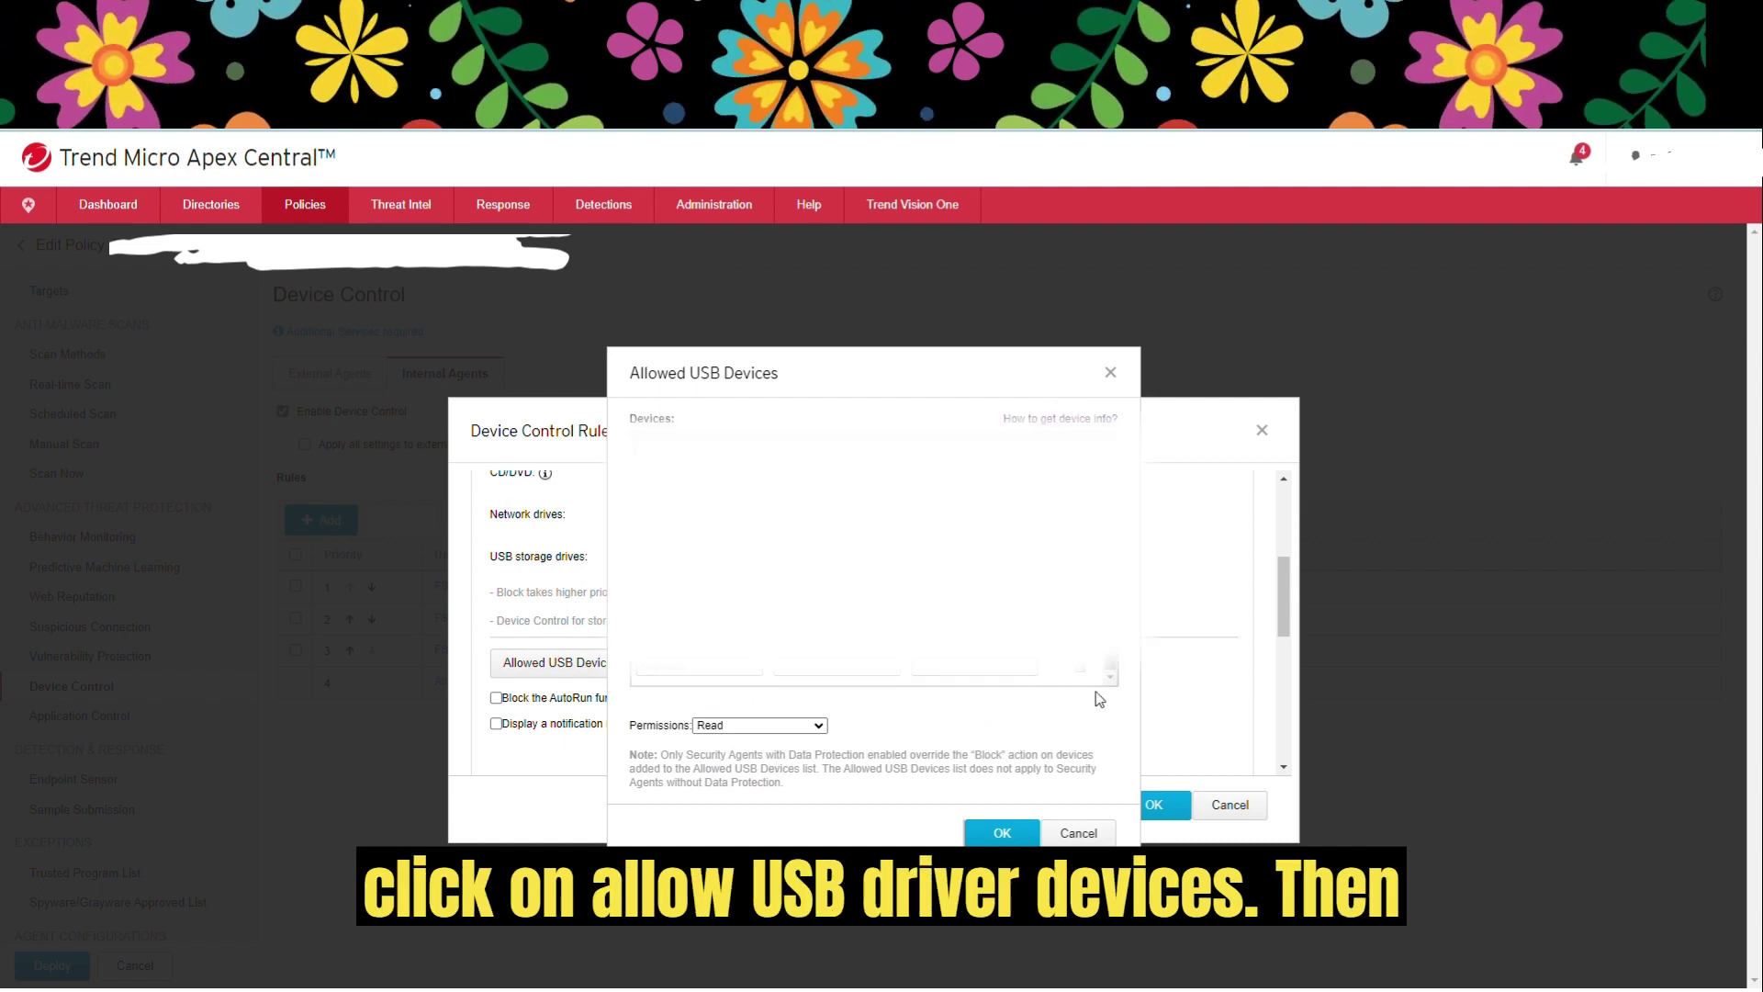
left_click(719, 676)
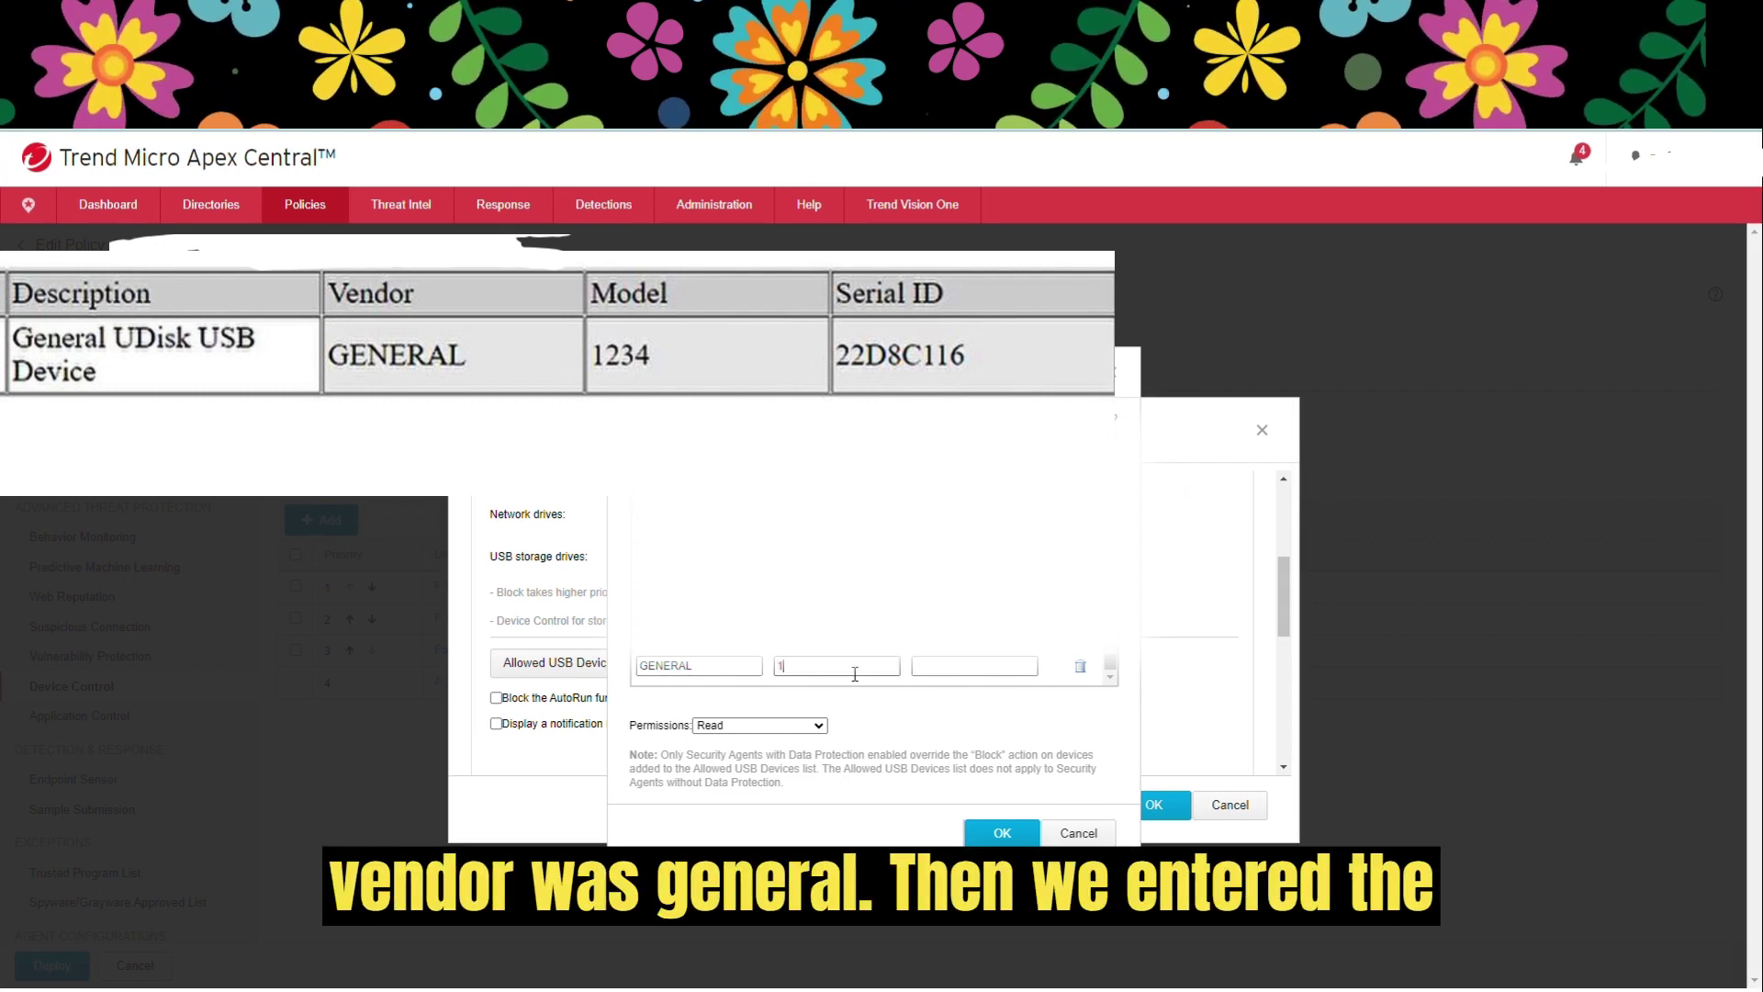
key("Tab")
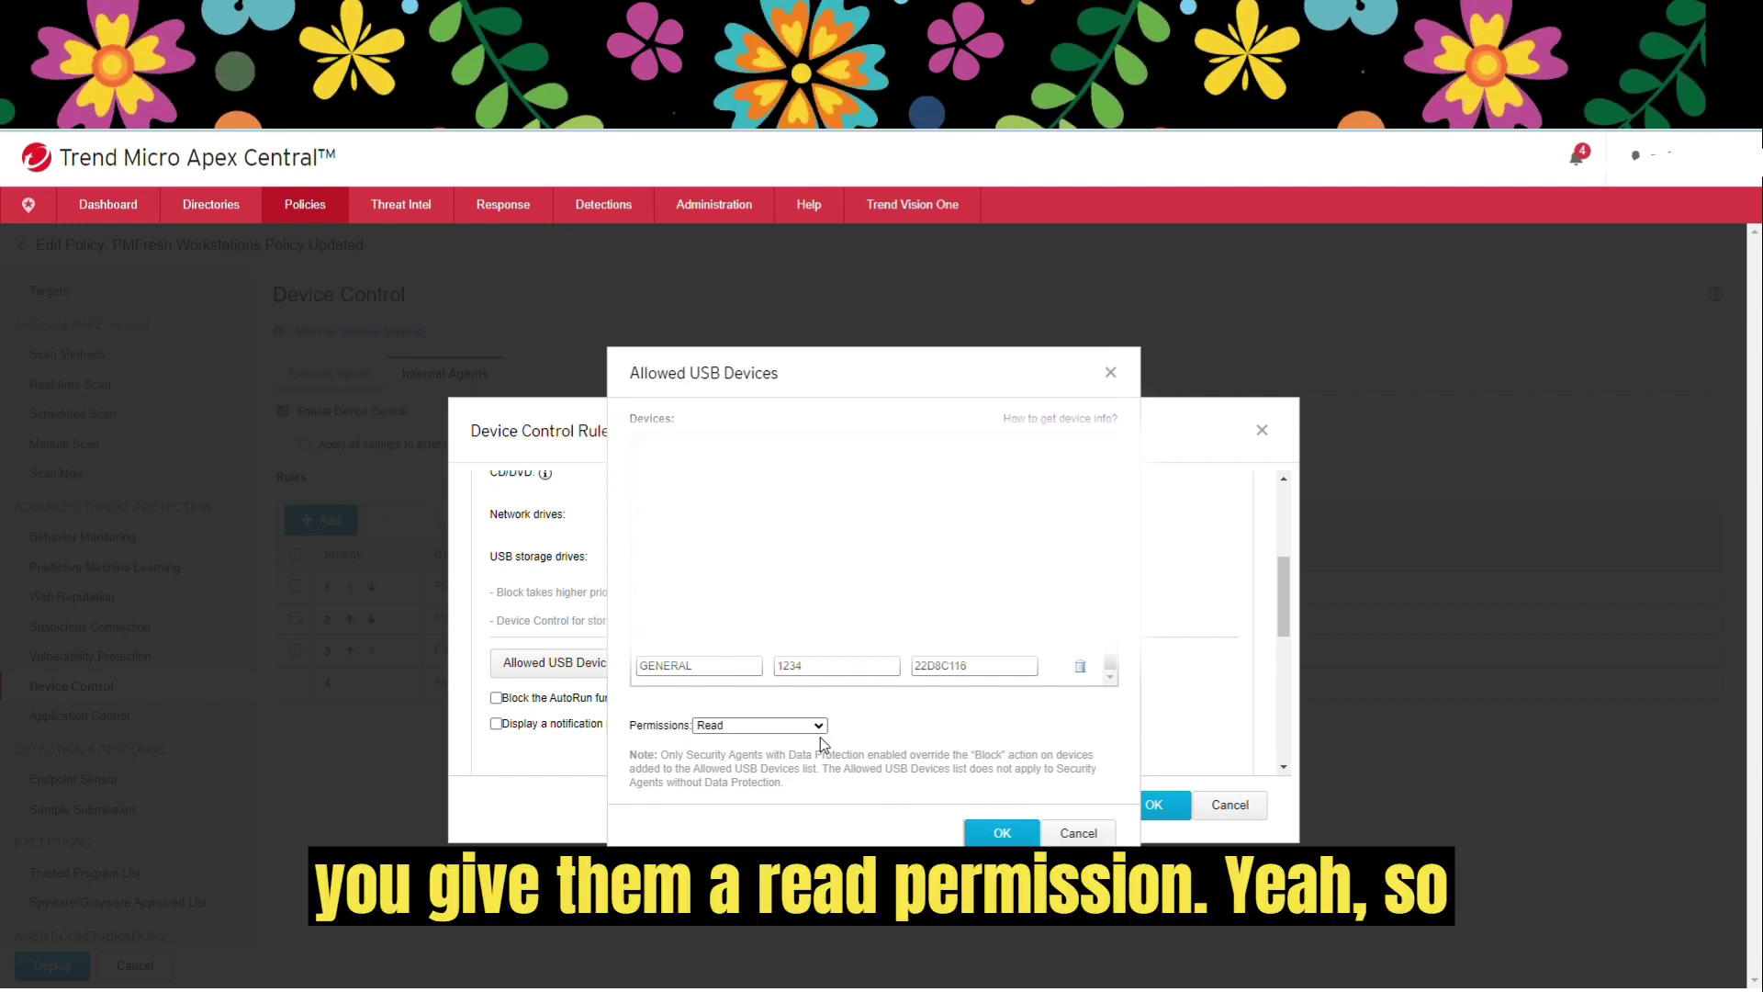
Confirm the allowed USB device and the Device Control rule, then deploy the policy.
left_click(1001, 833)
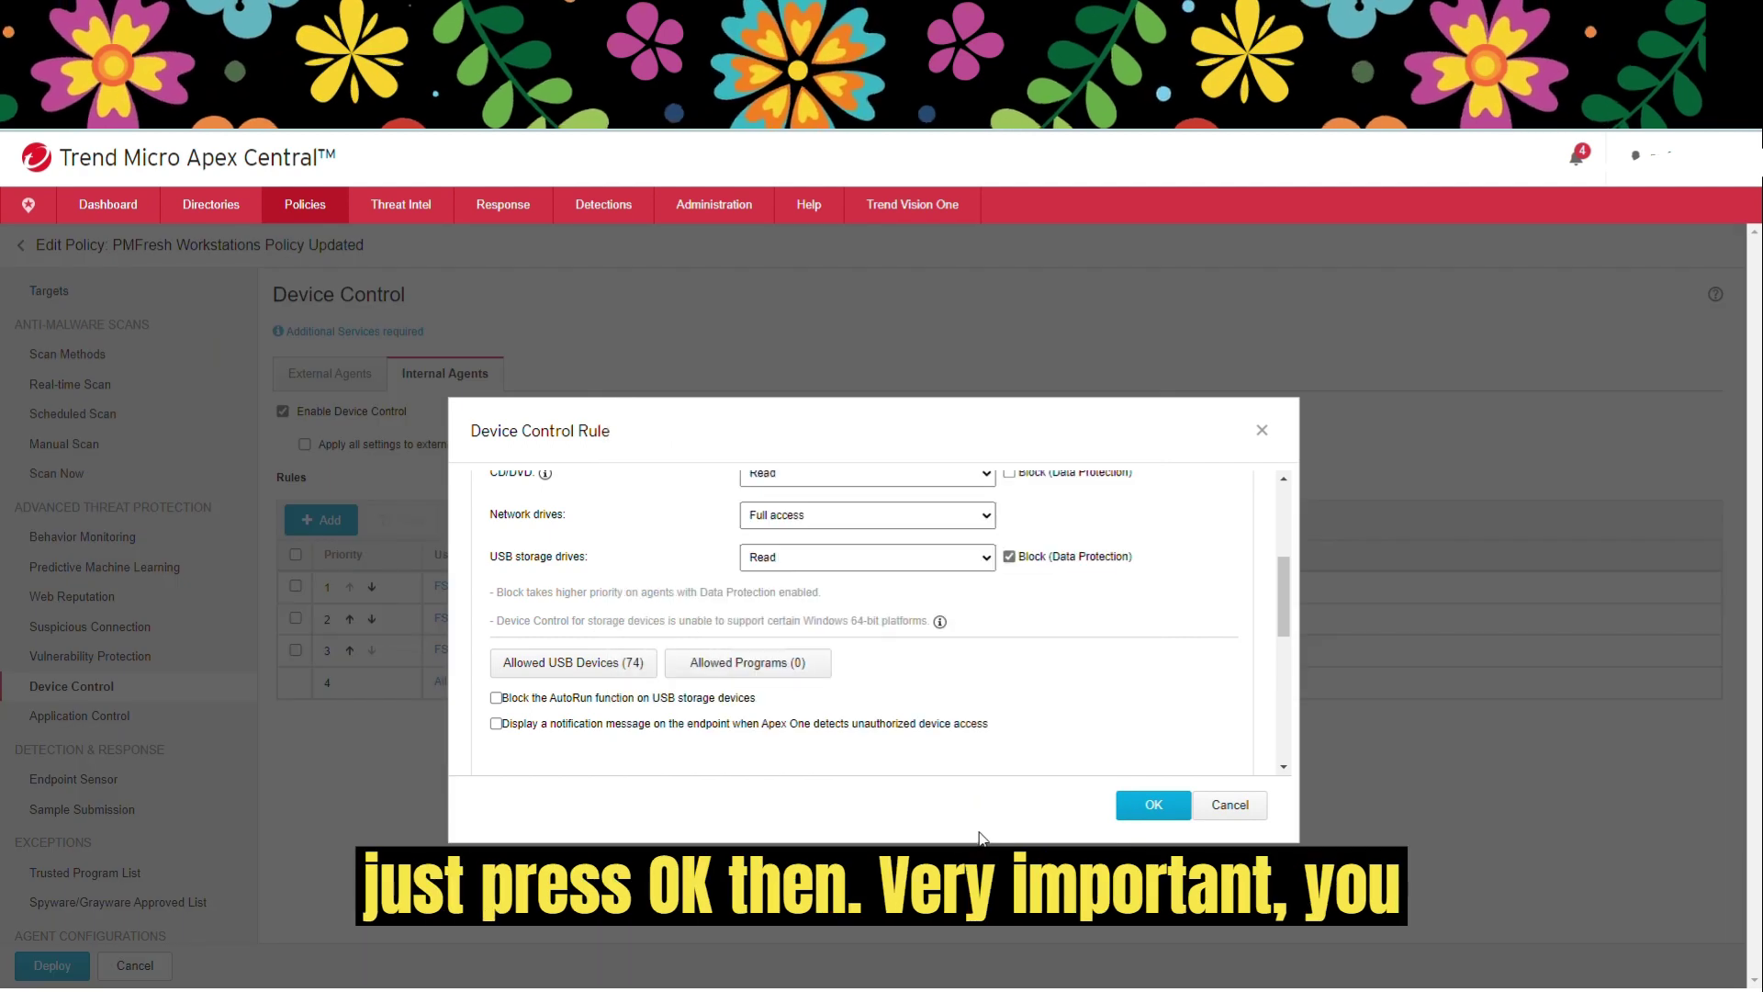
left_click(1149, 804)
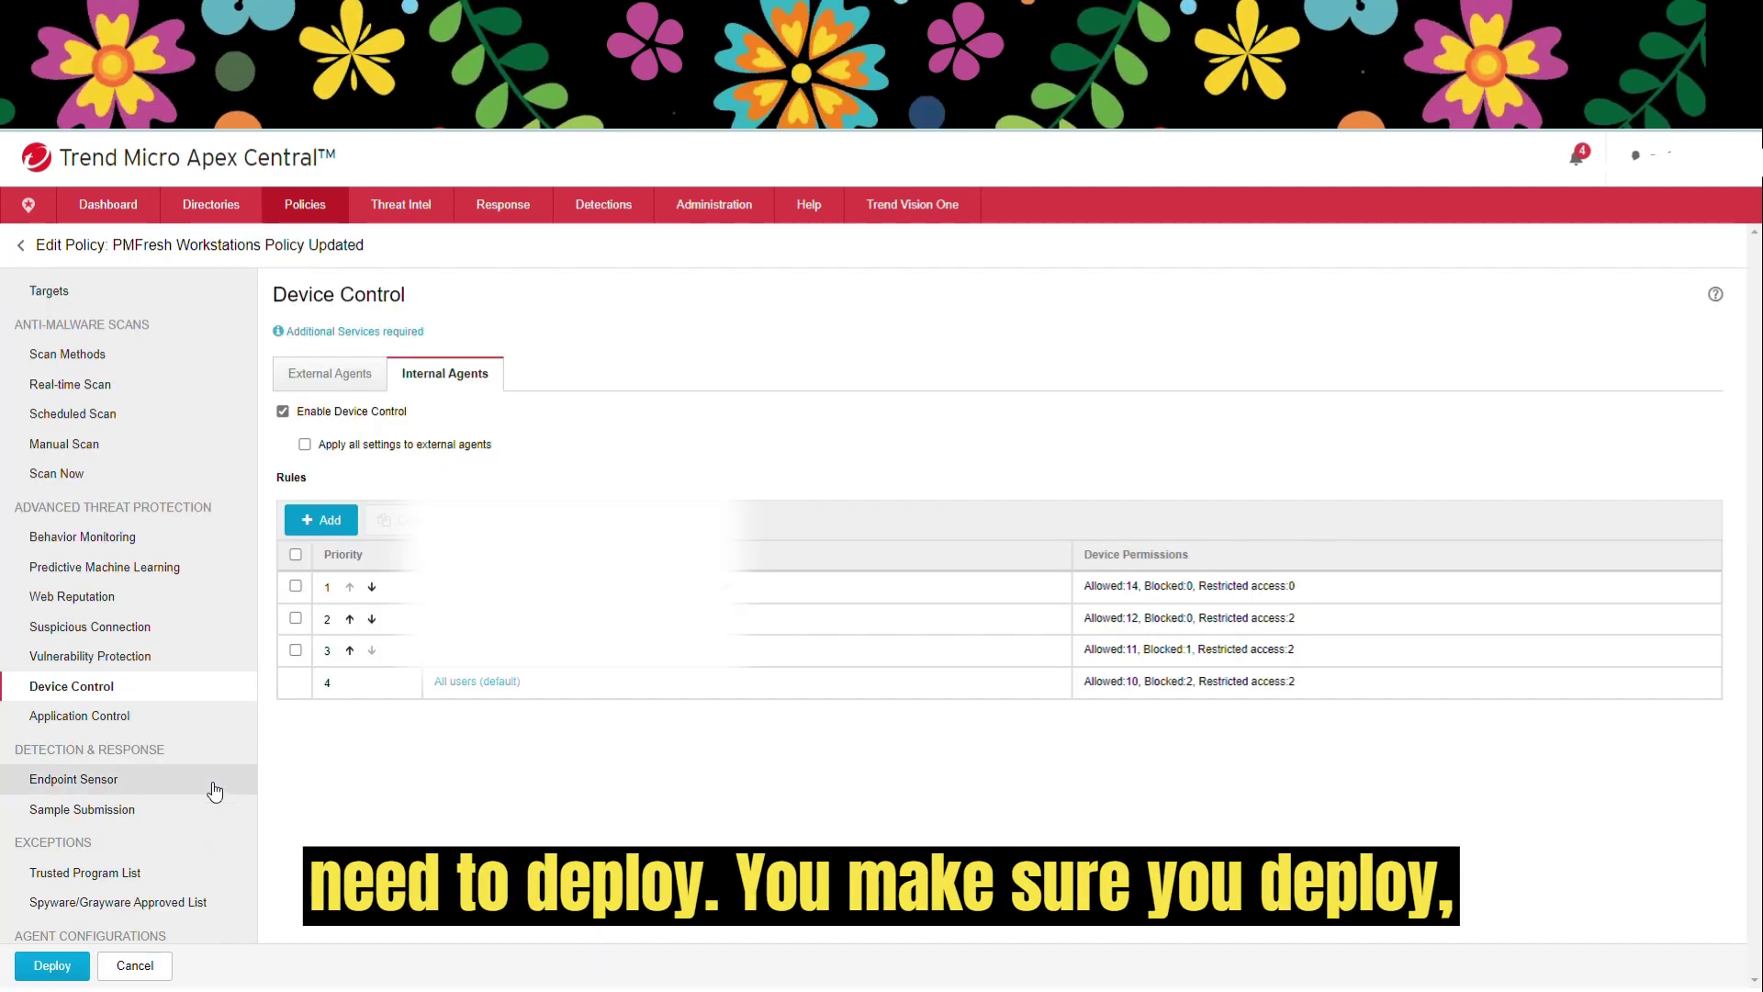
left_click(41, 960)
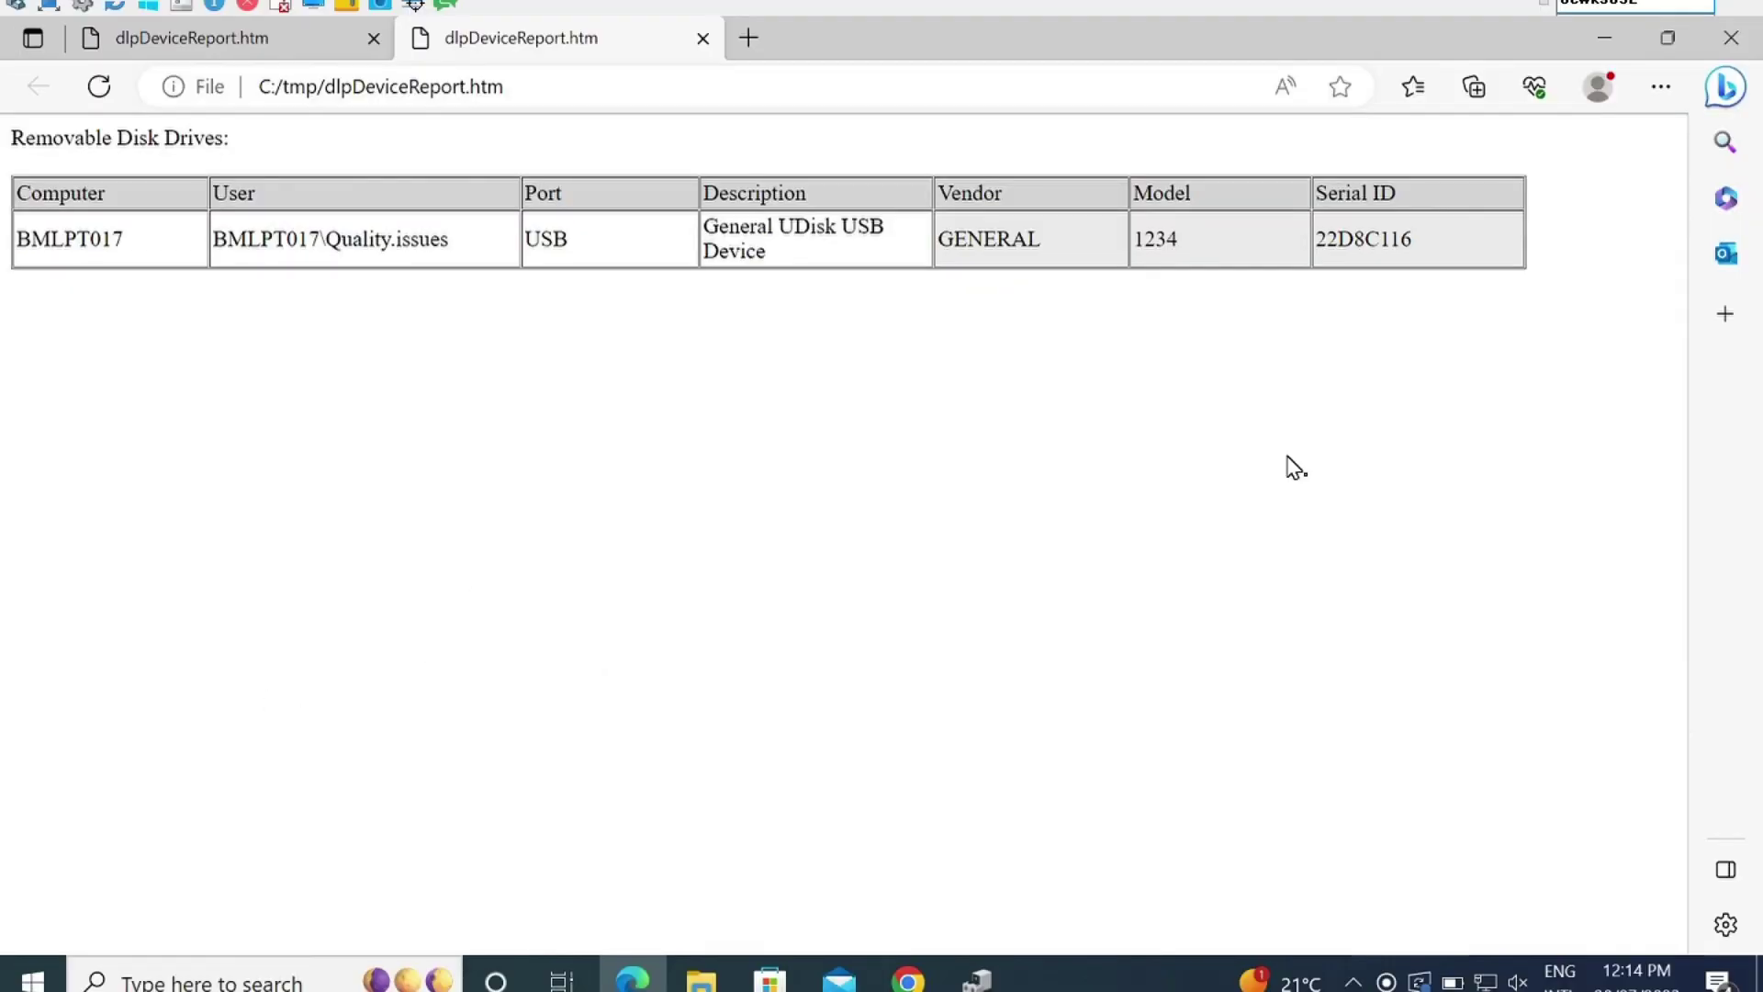
Run Update Now on the Apex One Security Agent tray icon, then bring File Explorer to Windows (C:).
left_click(1604, 38)
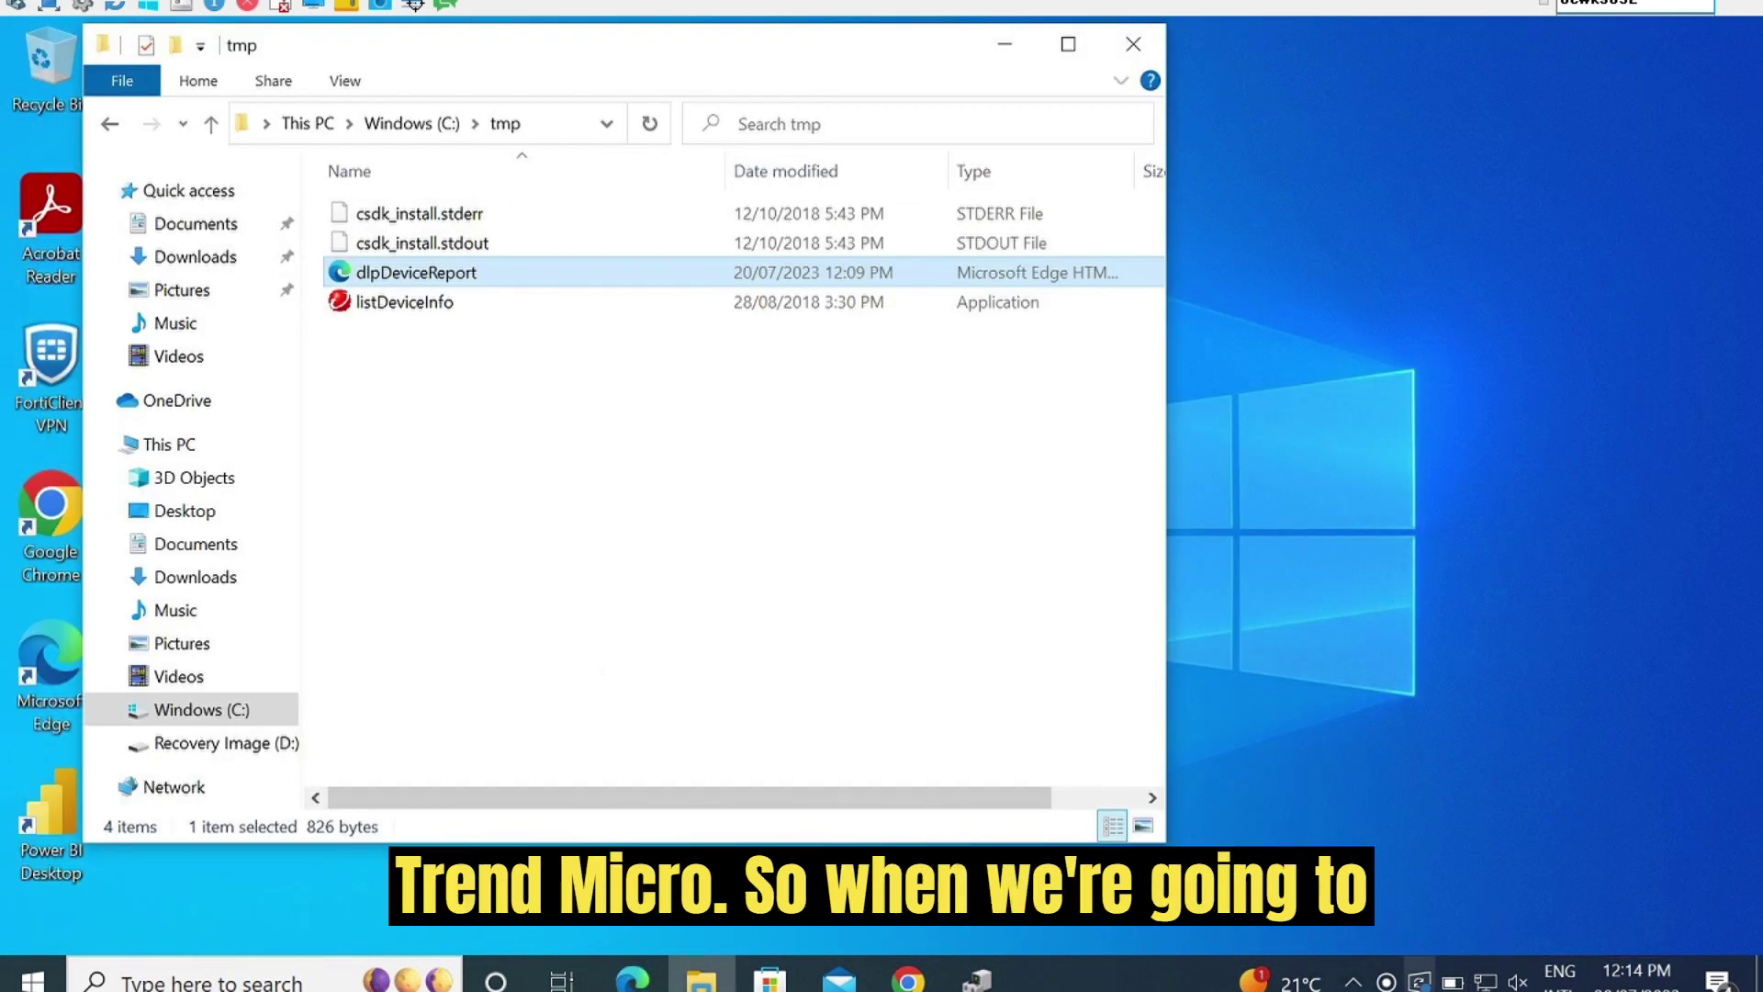
left_click(1367, 983)
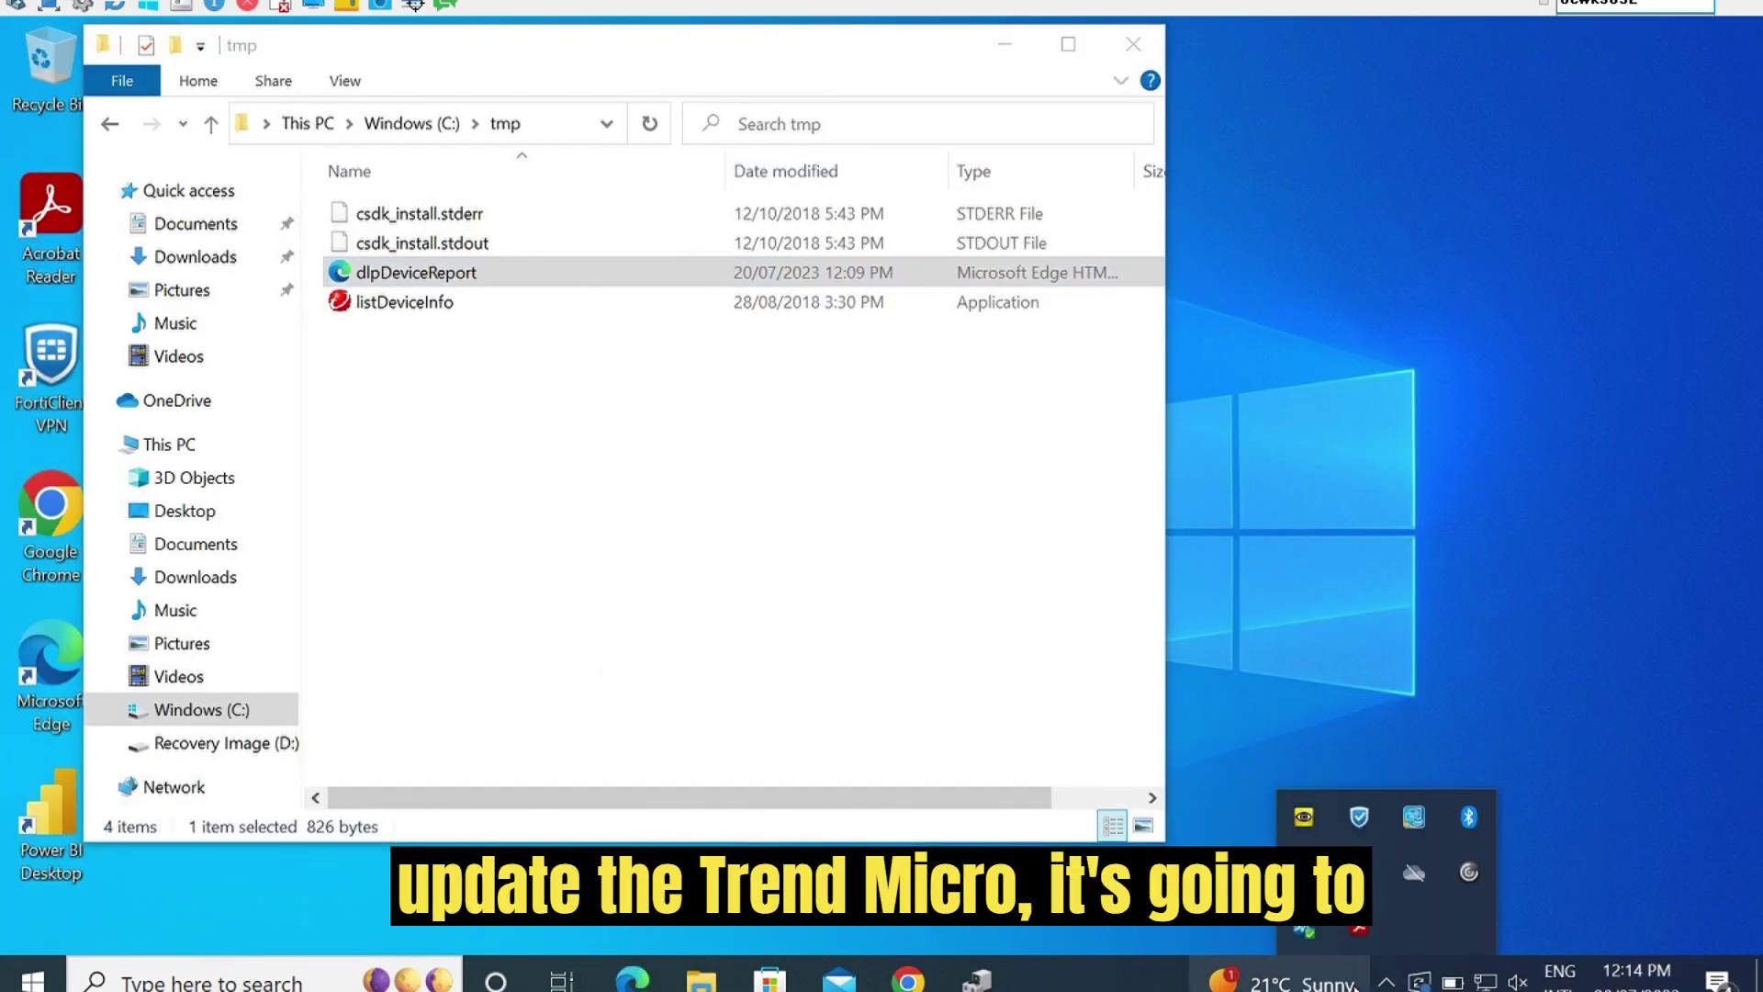
right_click(1315, 929)
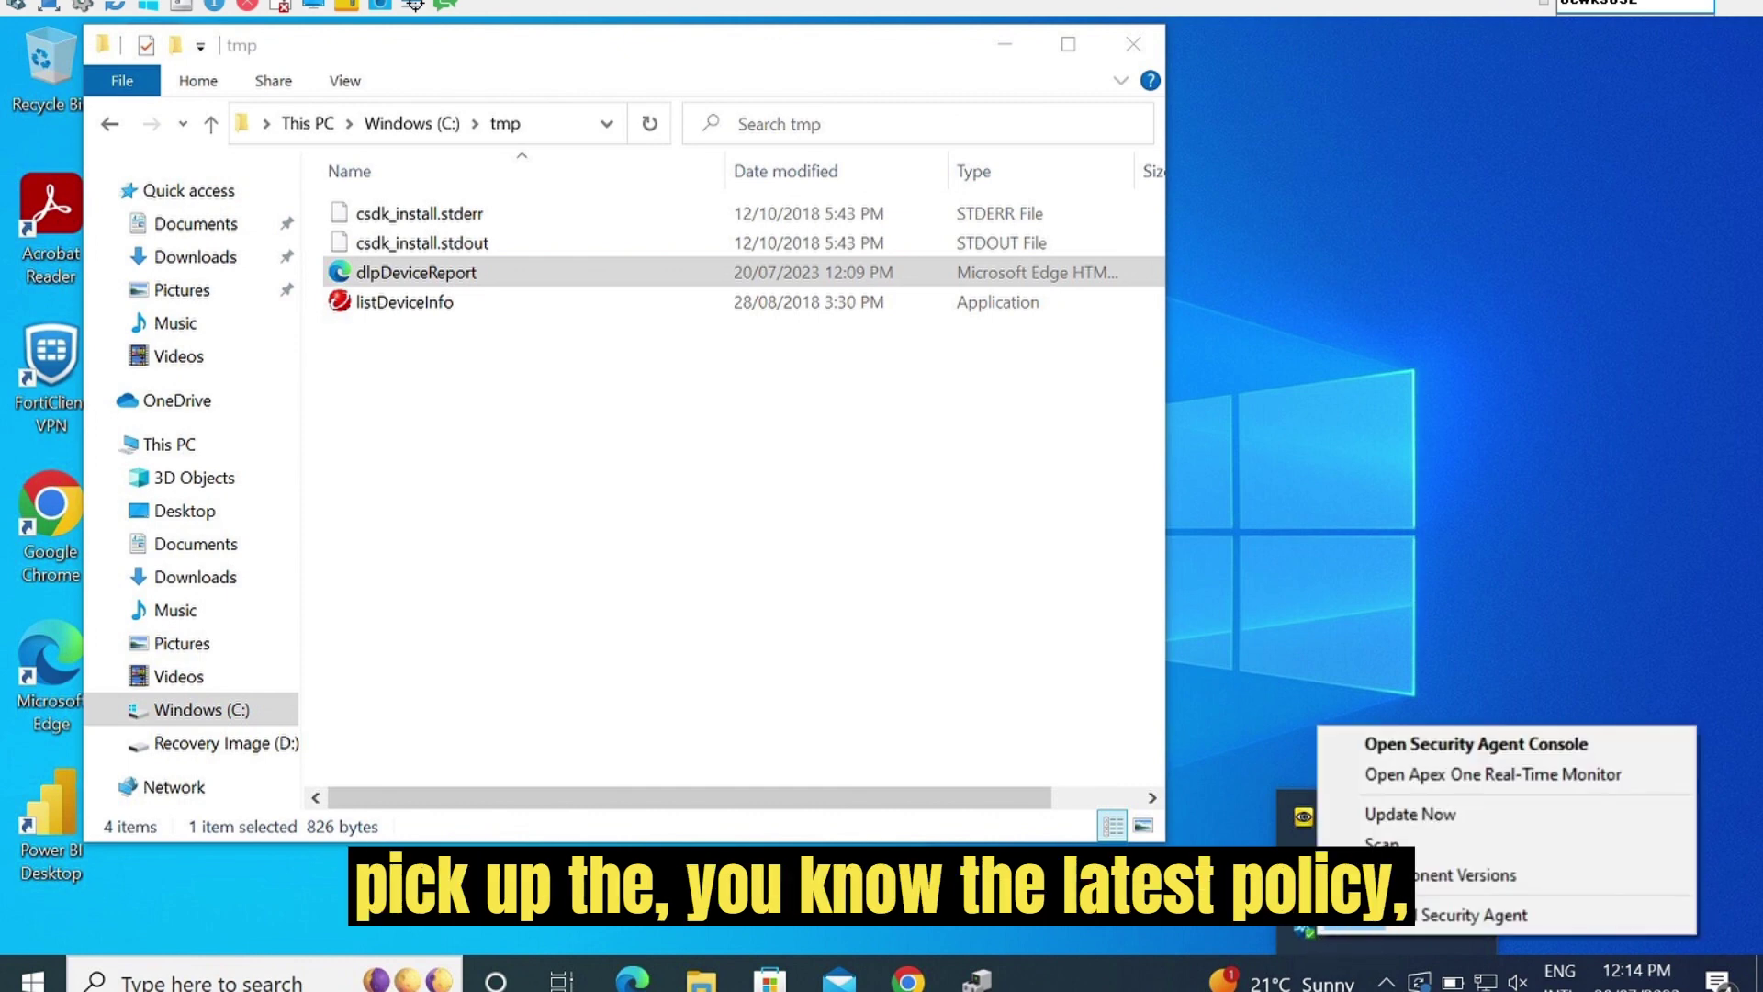
left_click(1396, 814)
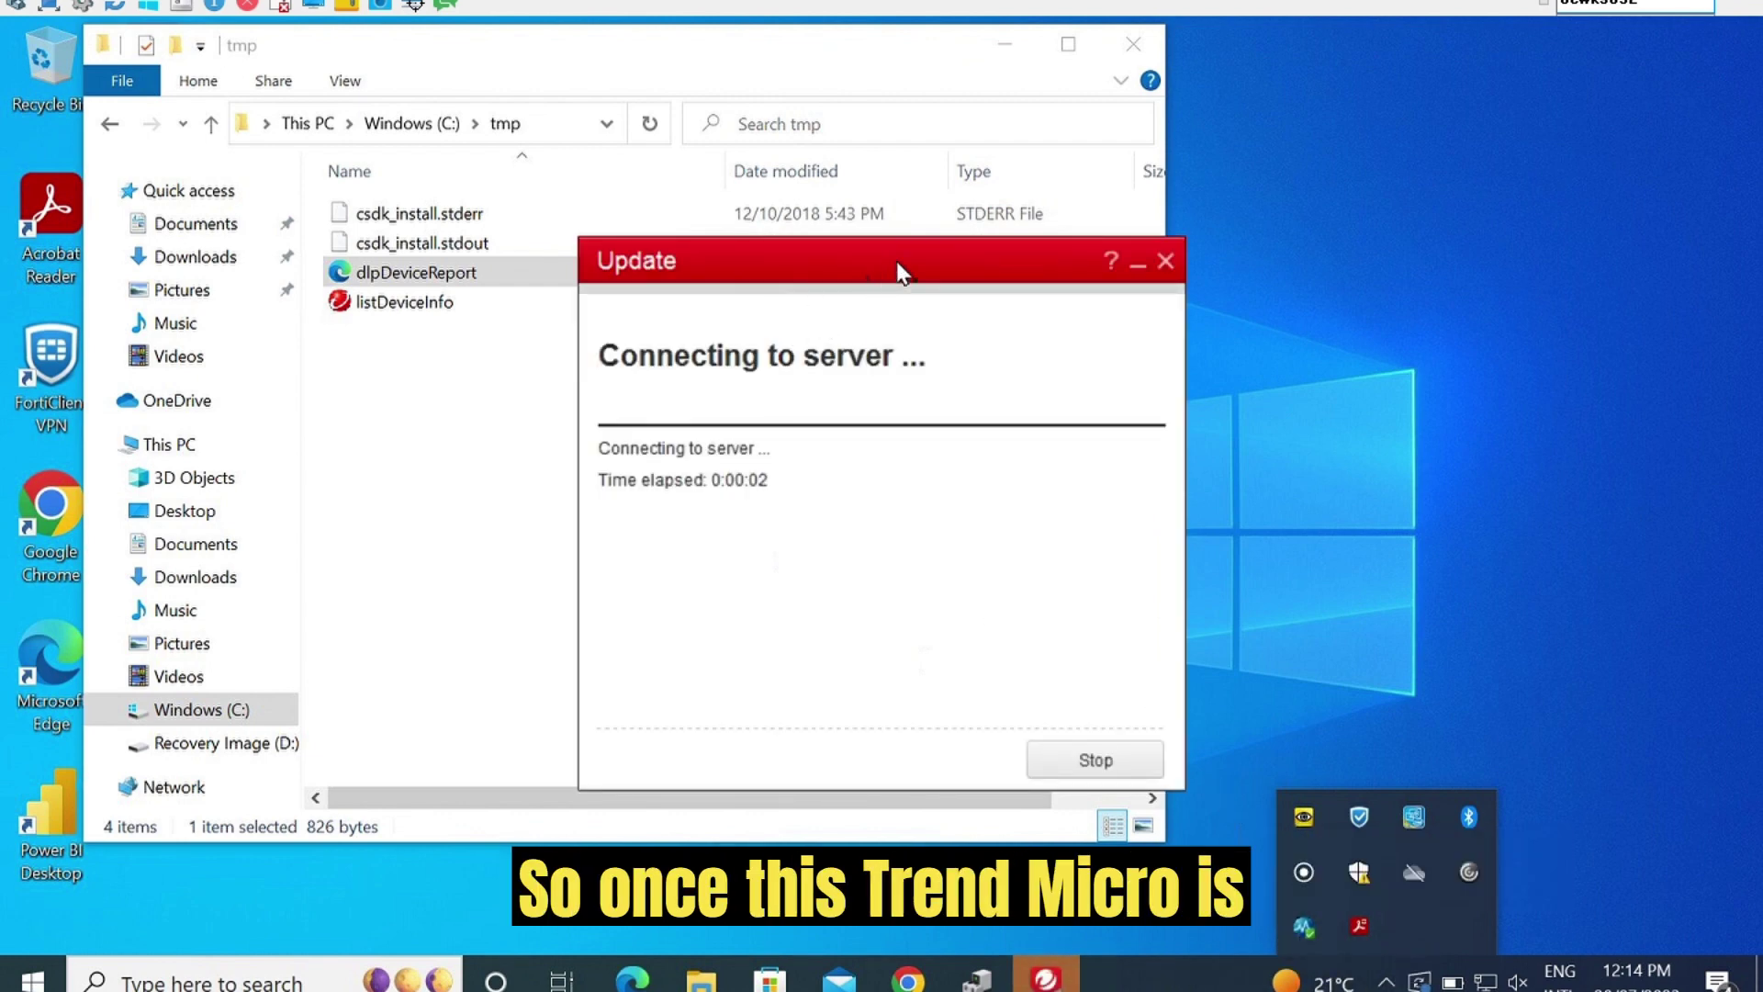
left_click(1153, 294)
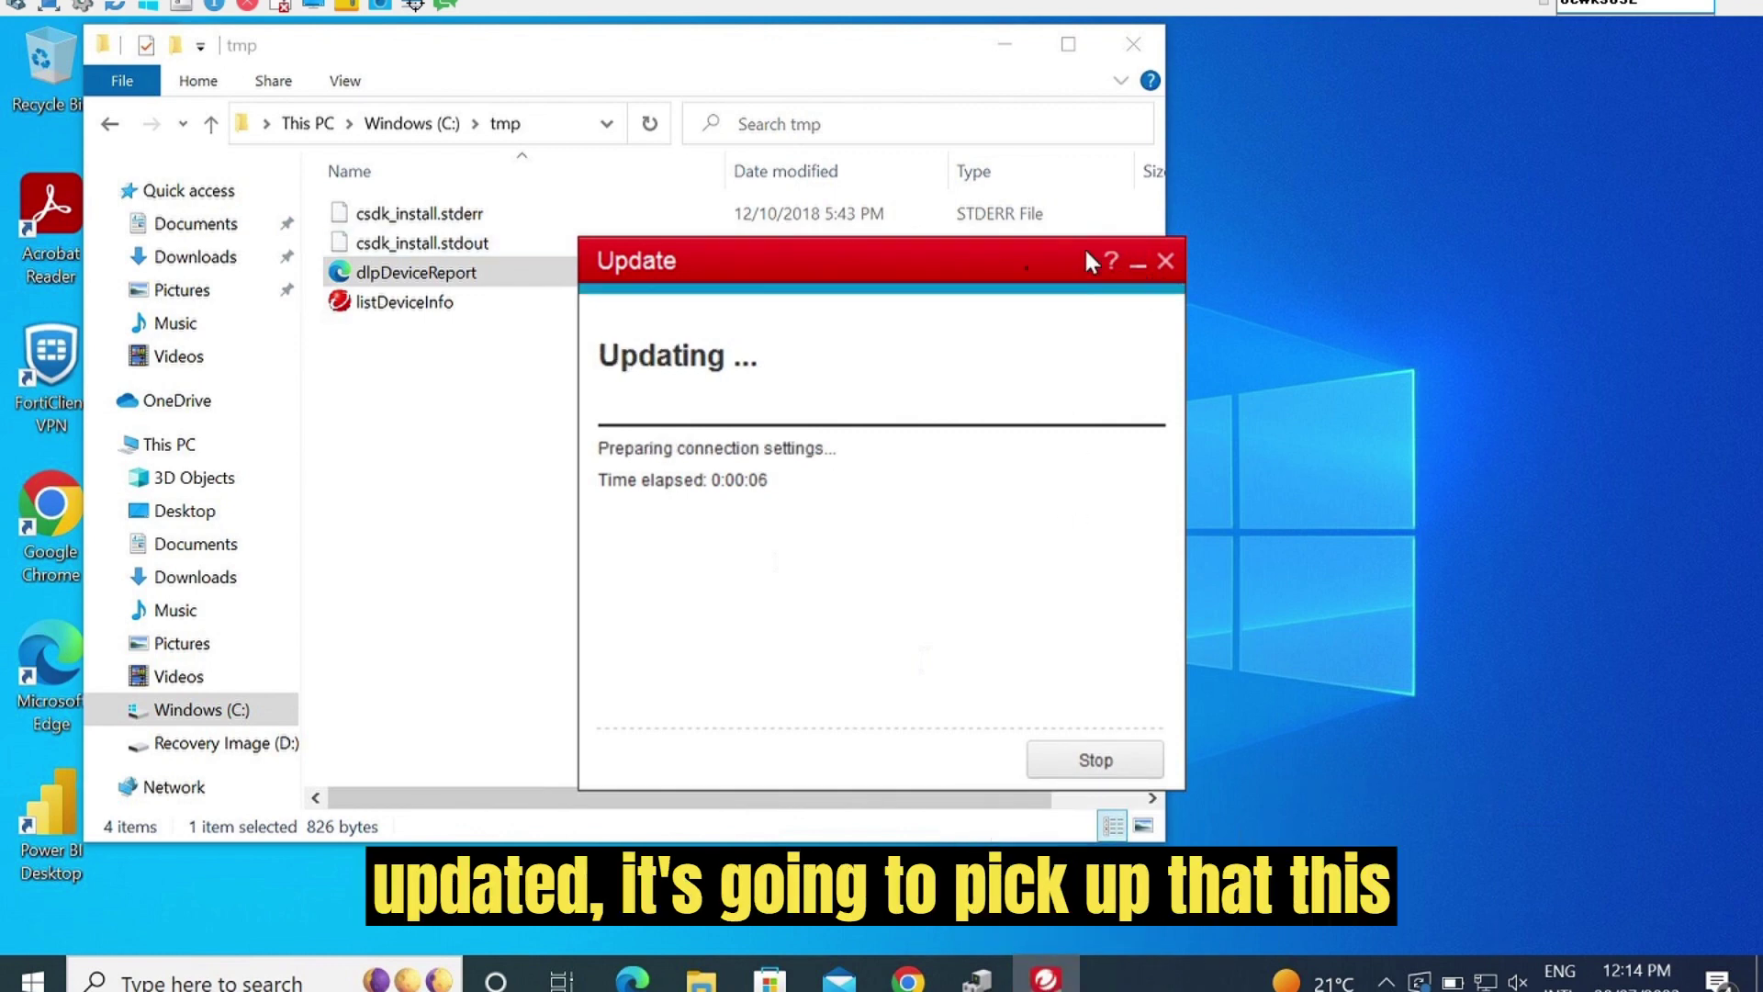
left_click(903, 55)
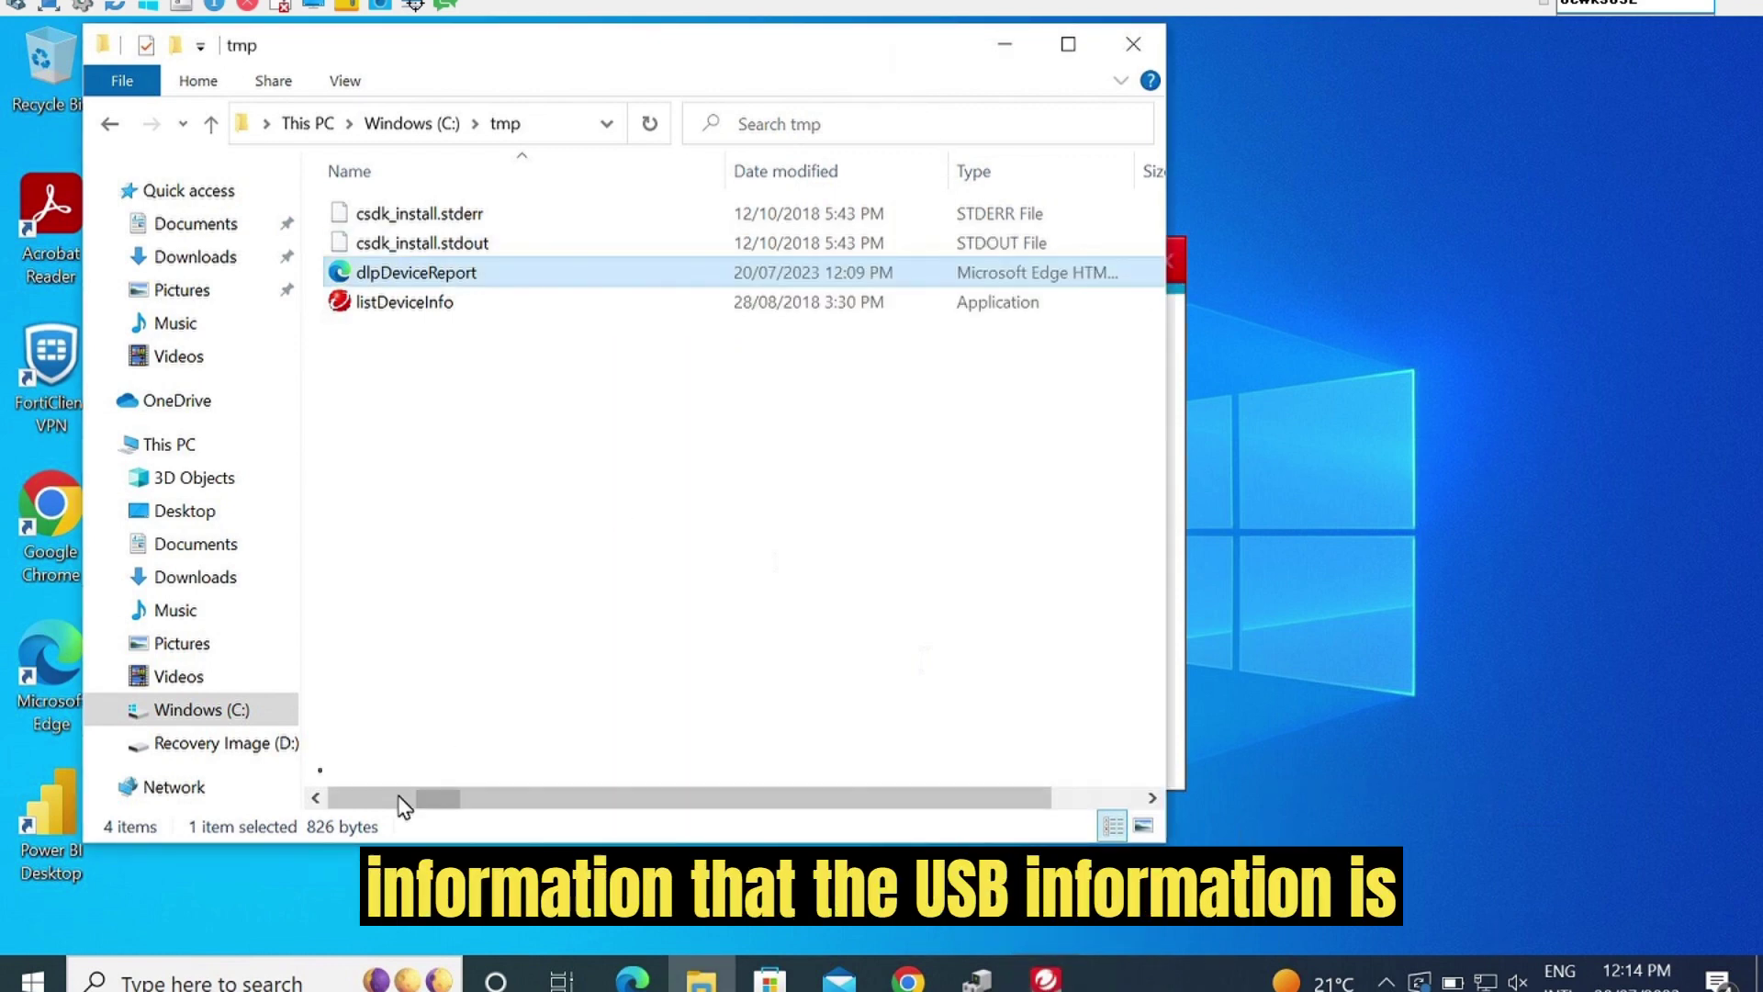
left_click(193, 712)
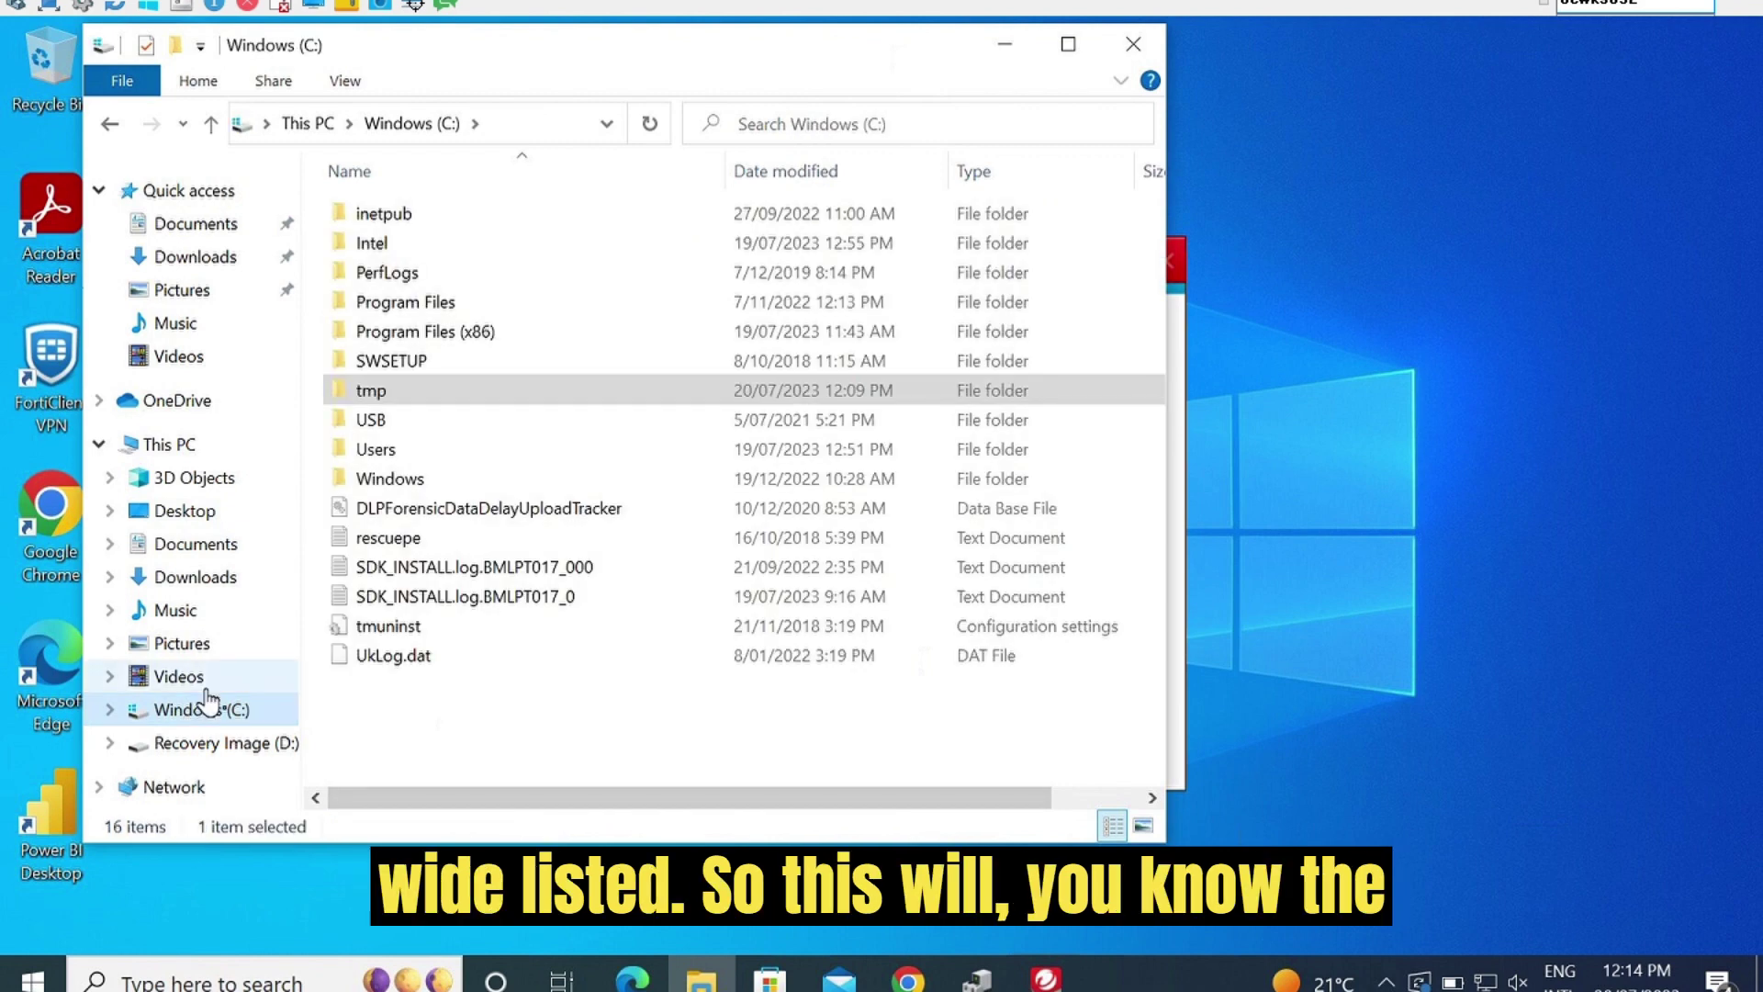
Refresh This PC so USB Drive (E:) shows up in the drive list.
left_click(211, 451)
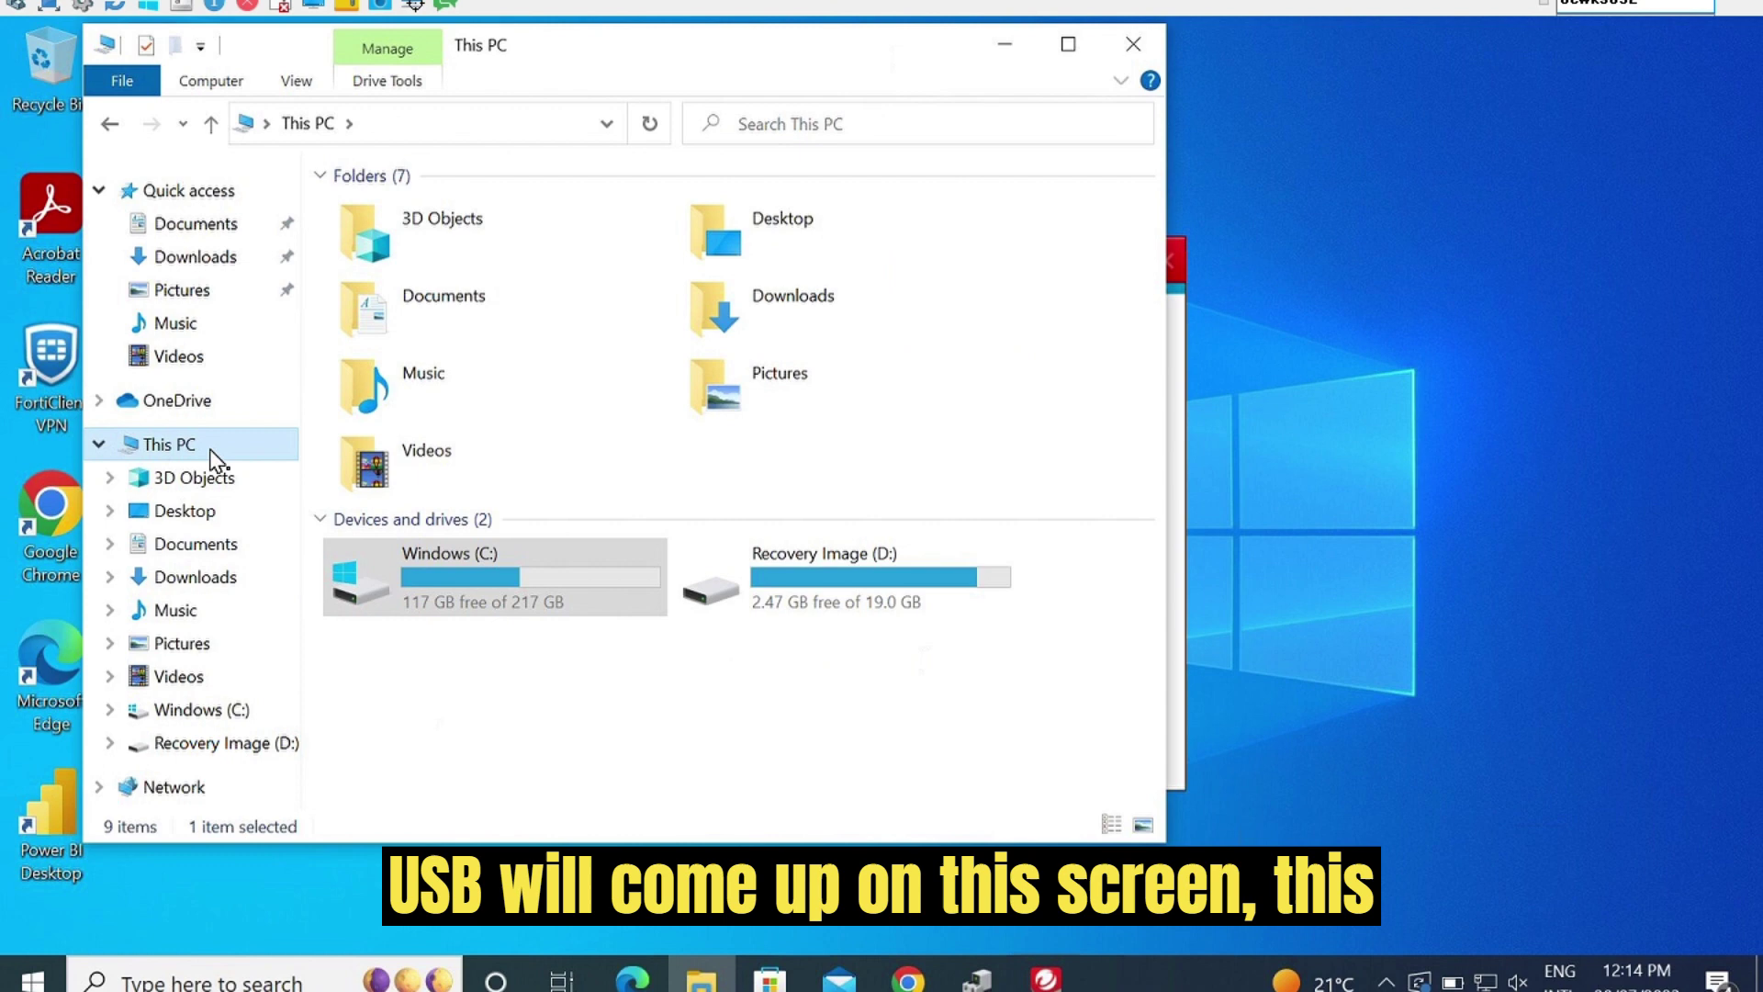
right_click(592, 680)
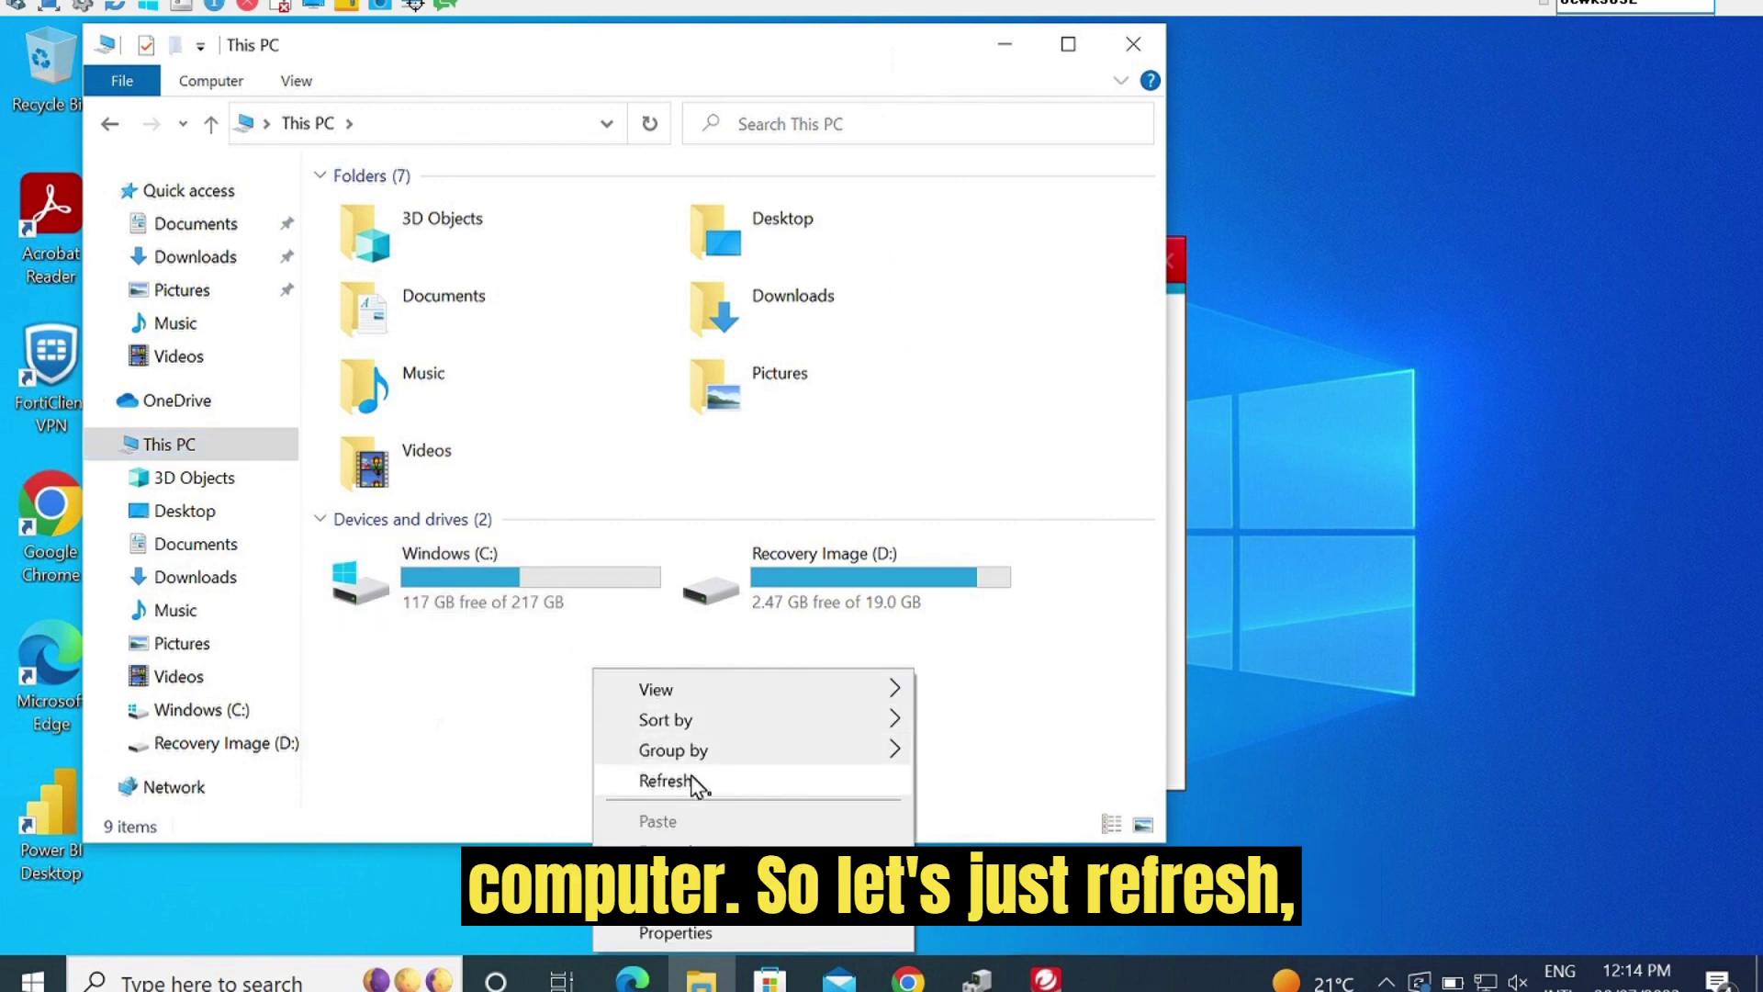
left_click(695, 781)
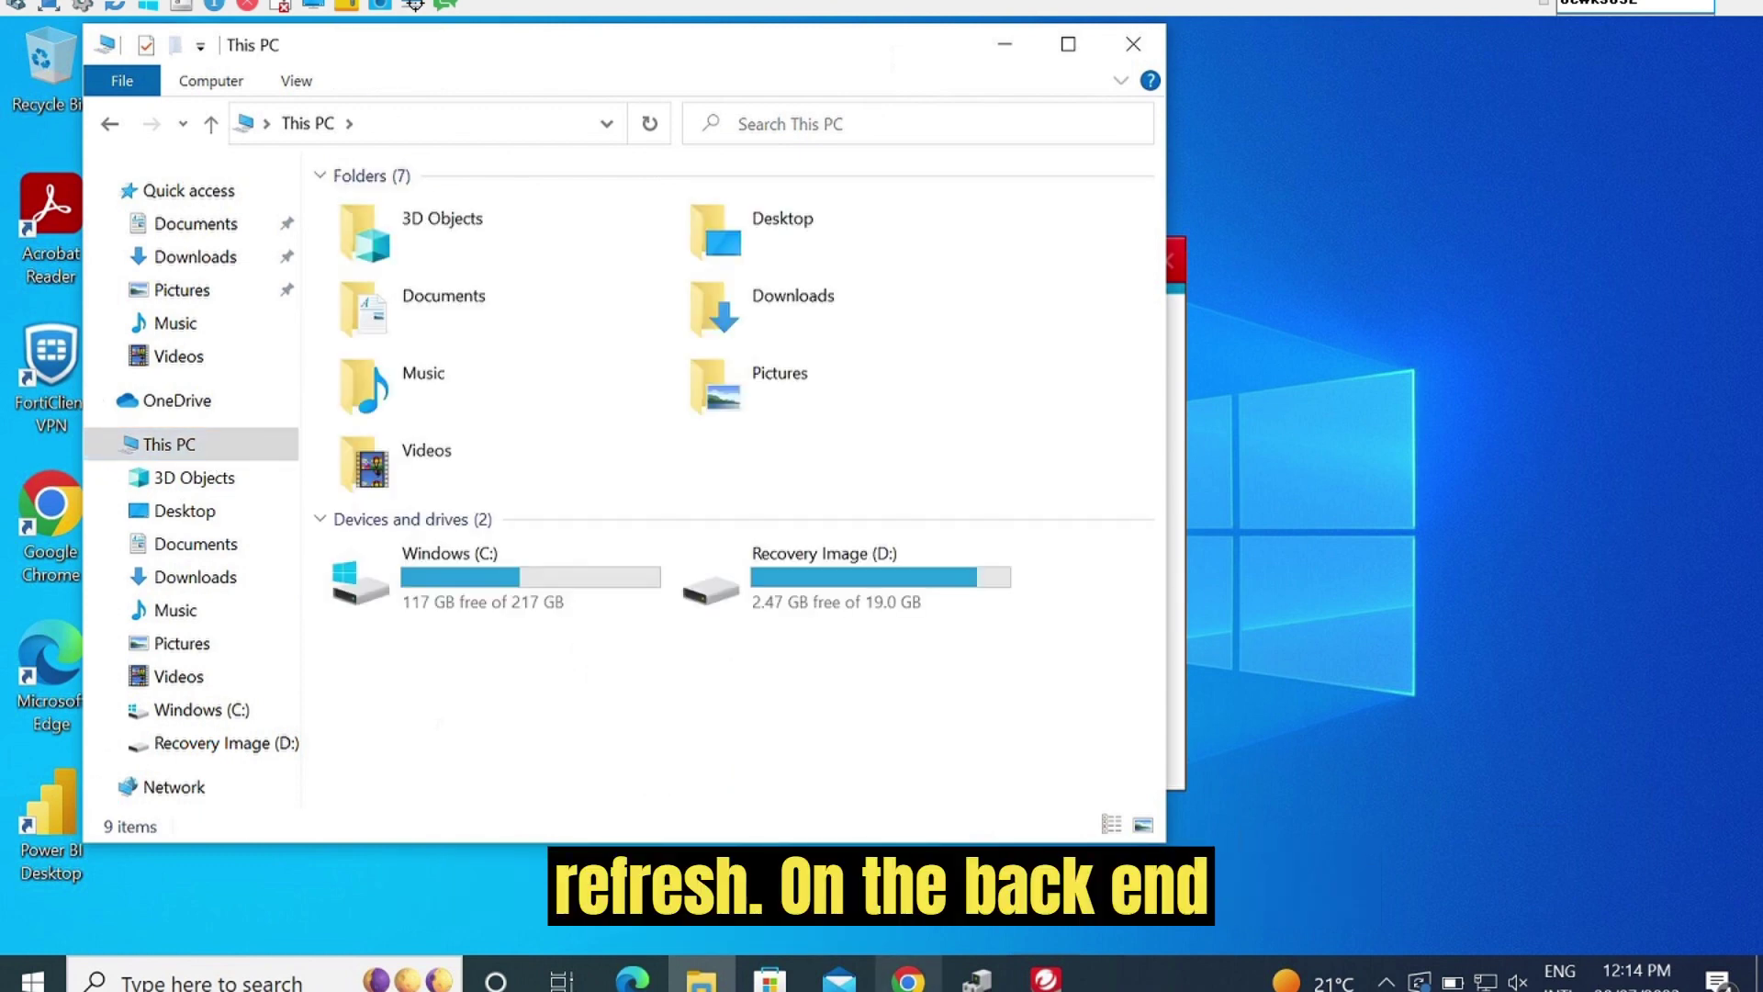
Check the General UDisk USB Device's actions in Device Manager.
left_click(977, 979)
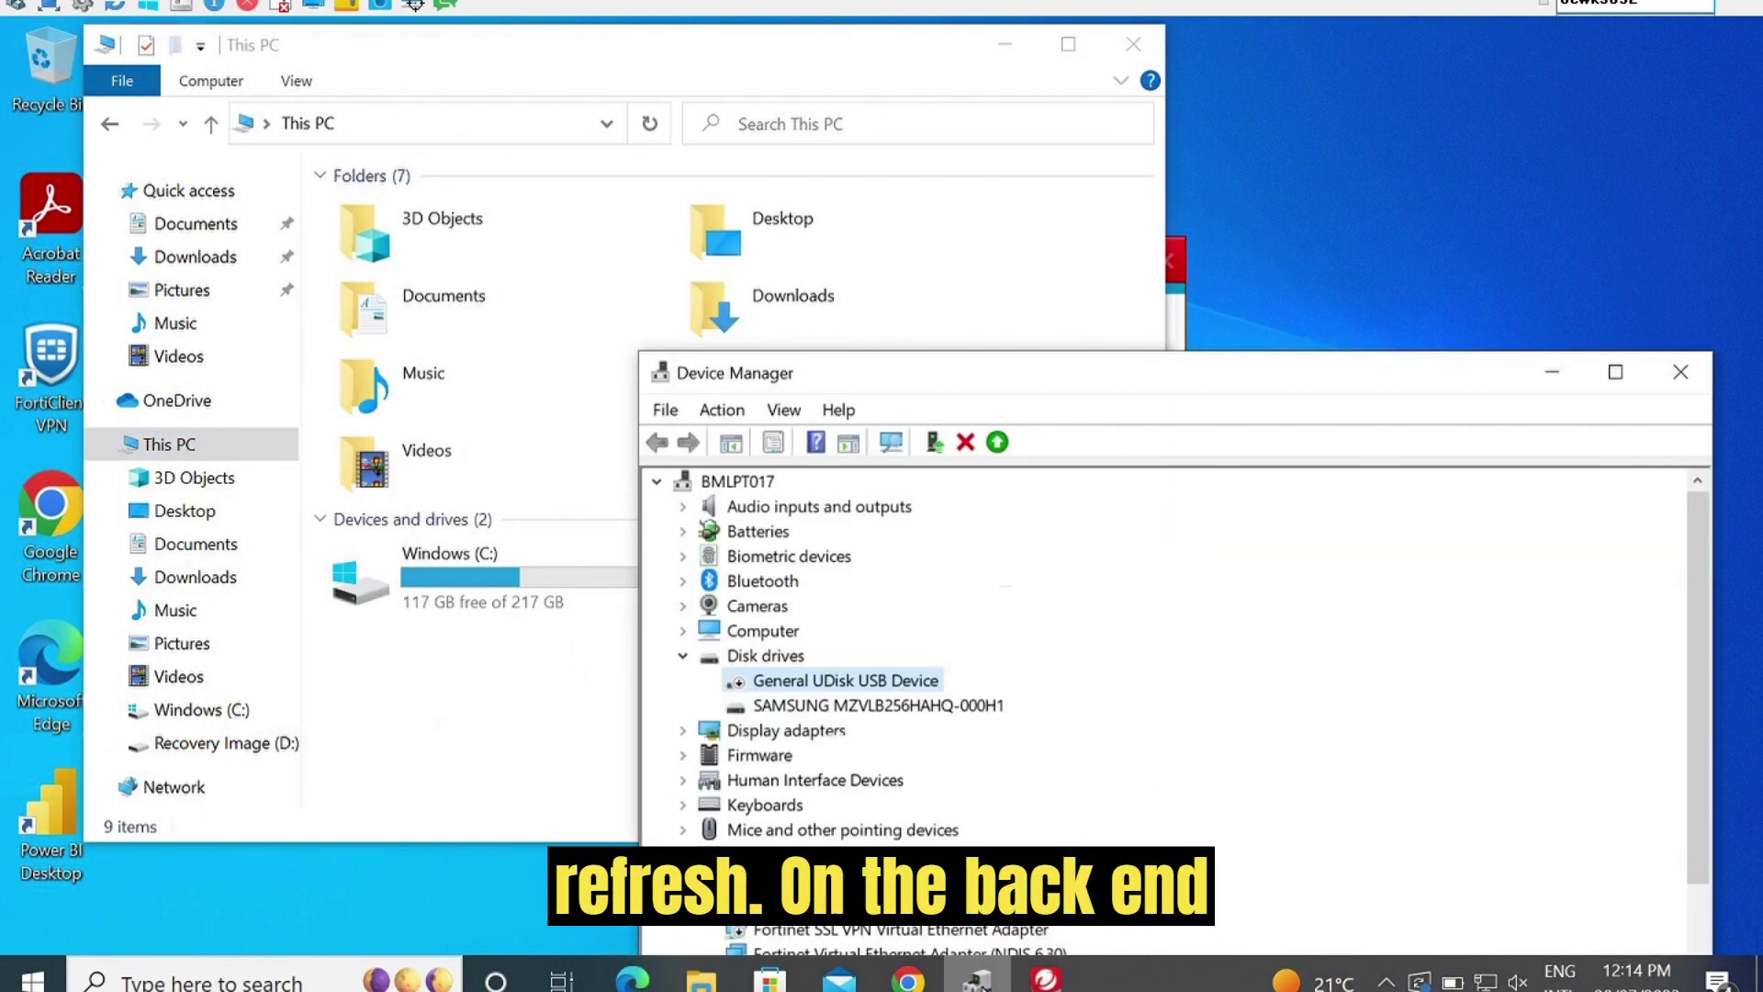
right_click(813, 689)
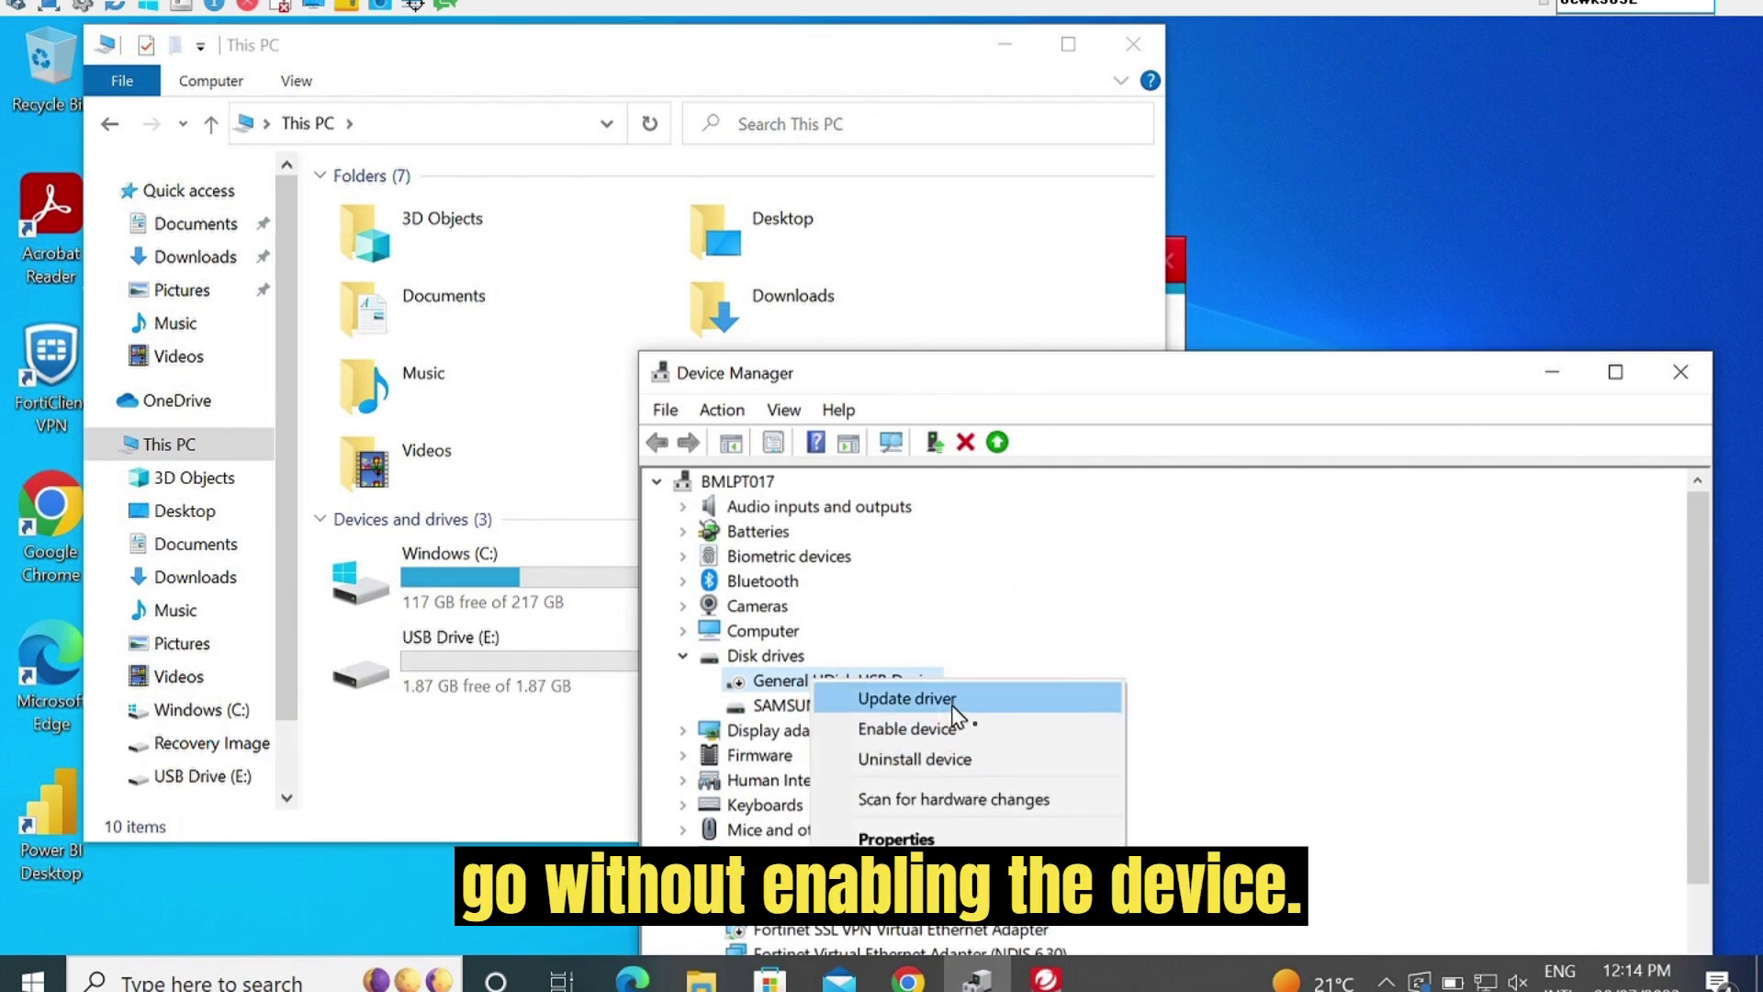
left_click(537, 758)
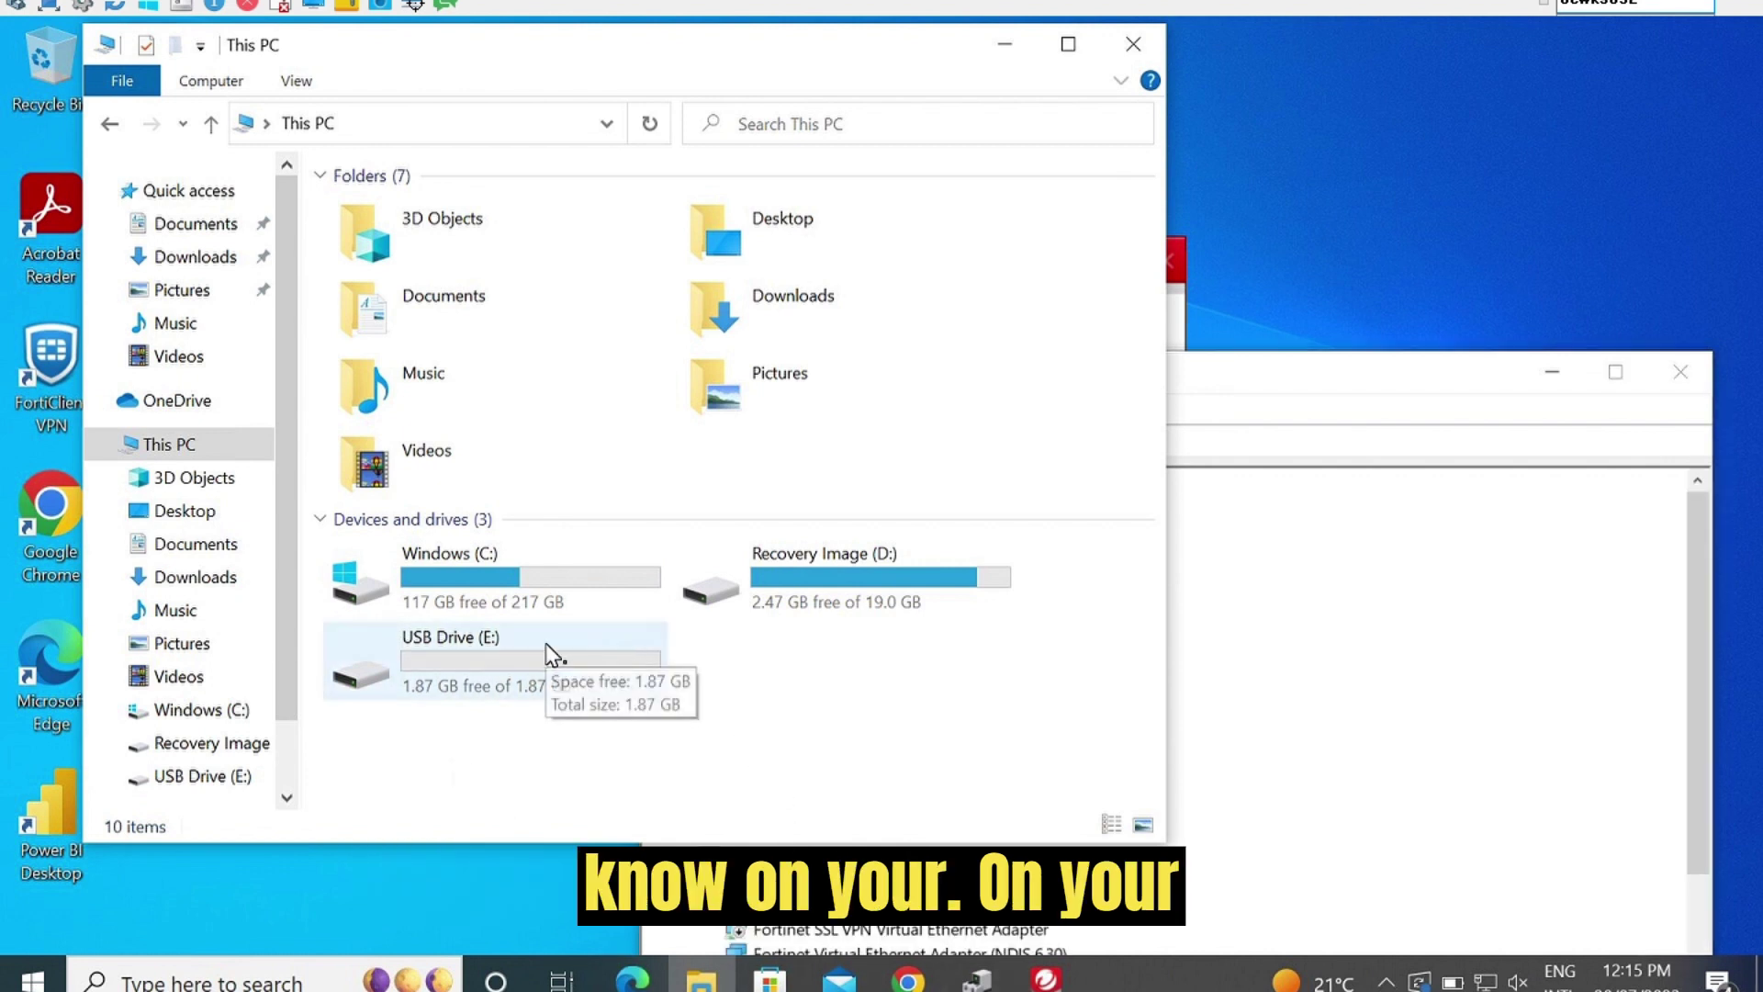
Close Device Manager, open USB Drive (E:) to verify it is empty, then go back to This PC.
left_click(1302, 649)
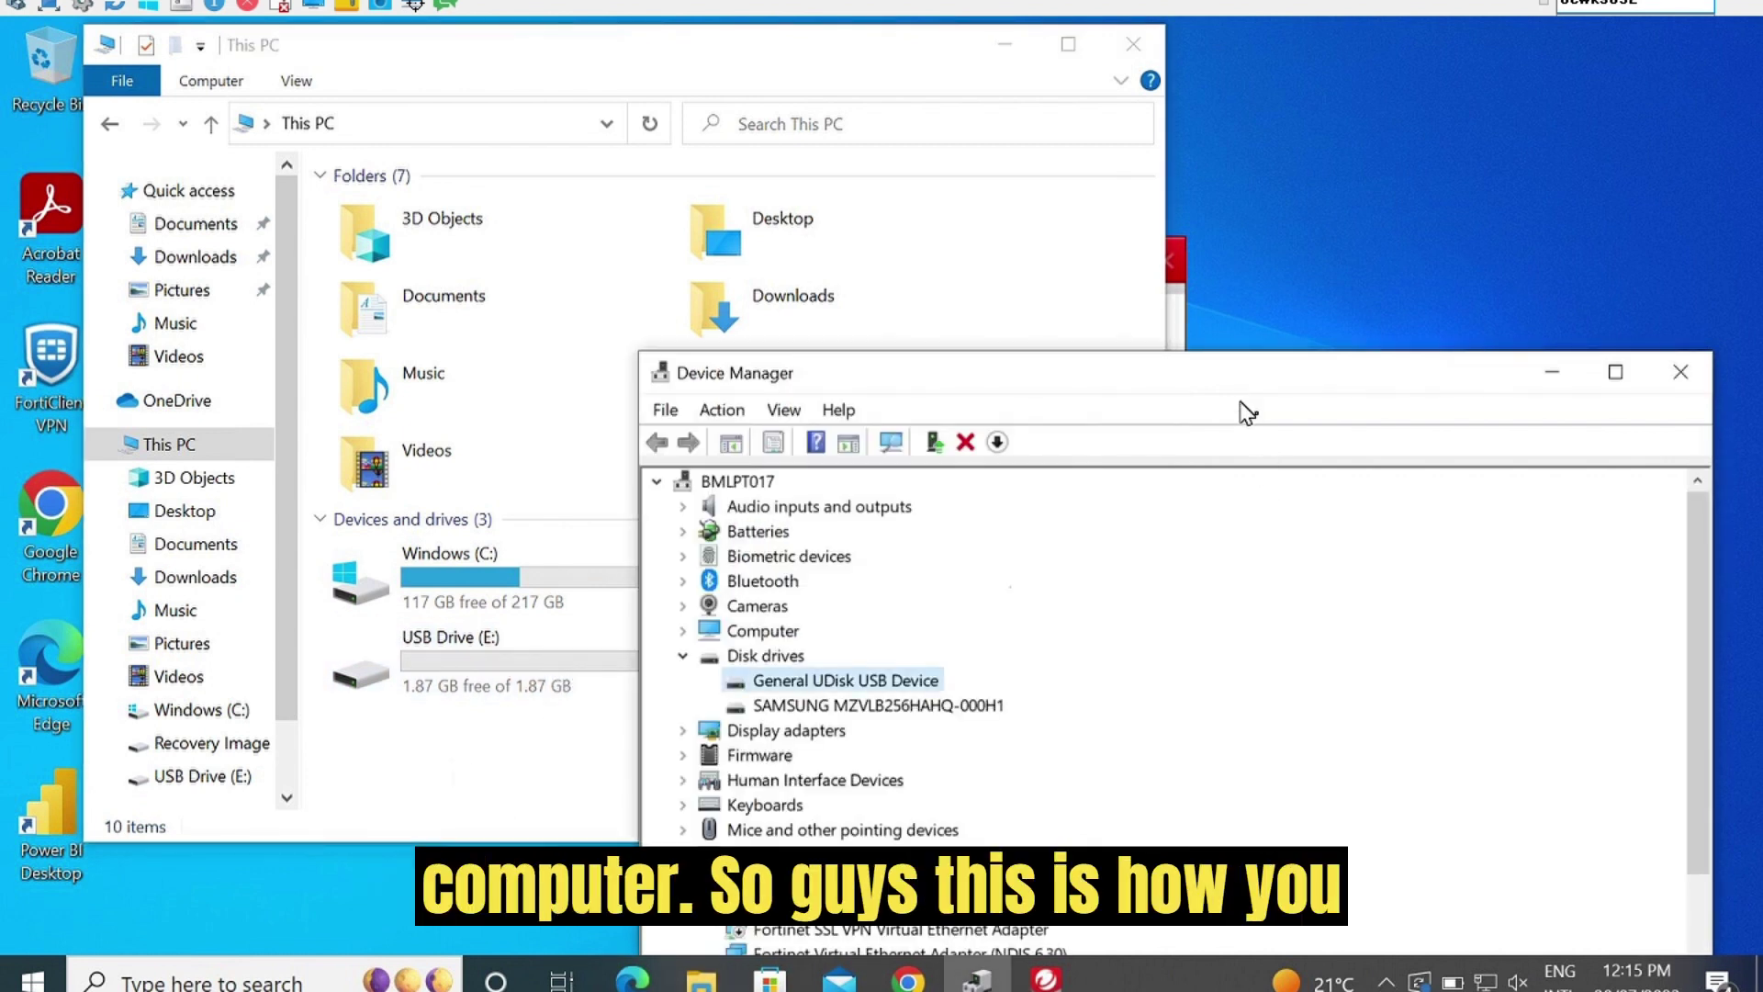
left_click_drag(1231, 384, 1221, 269)
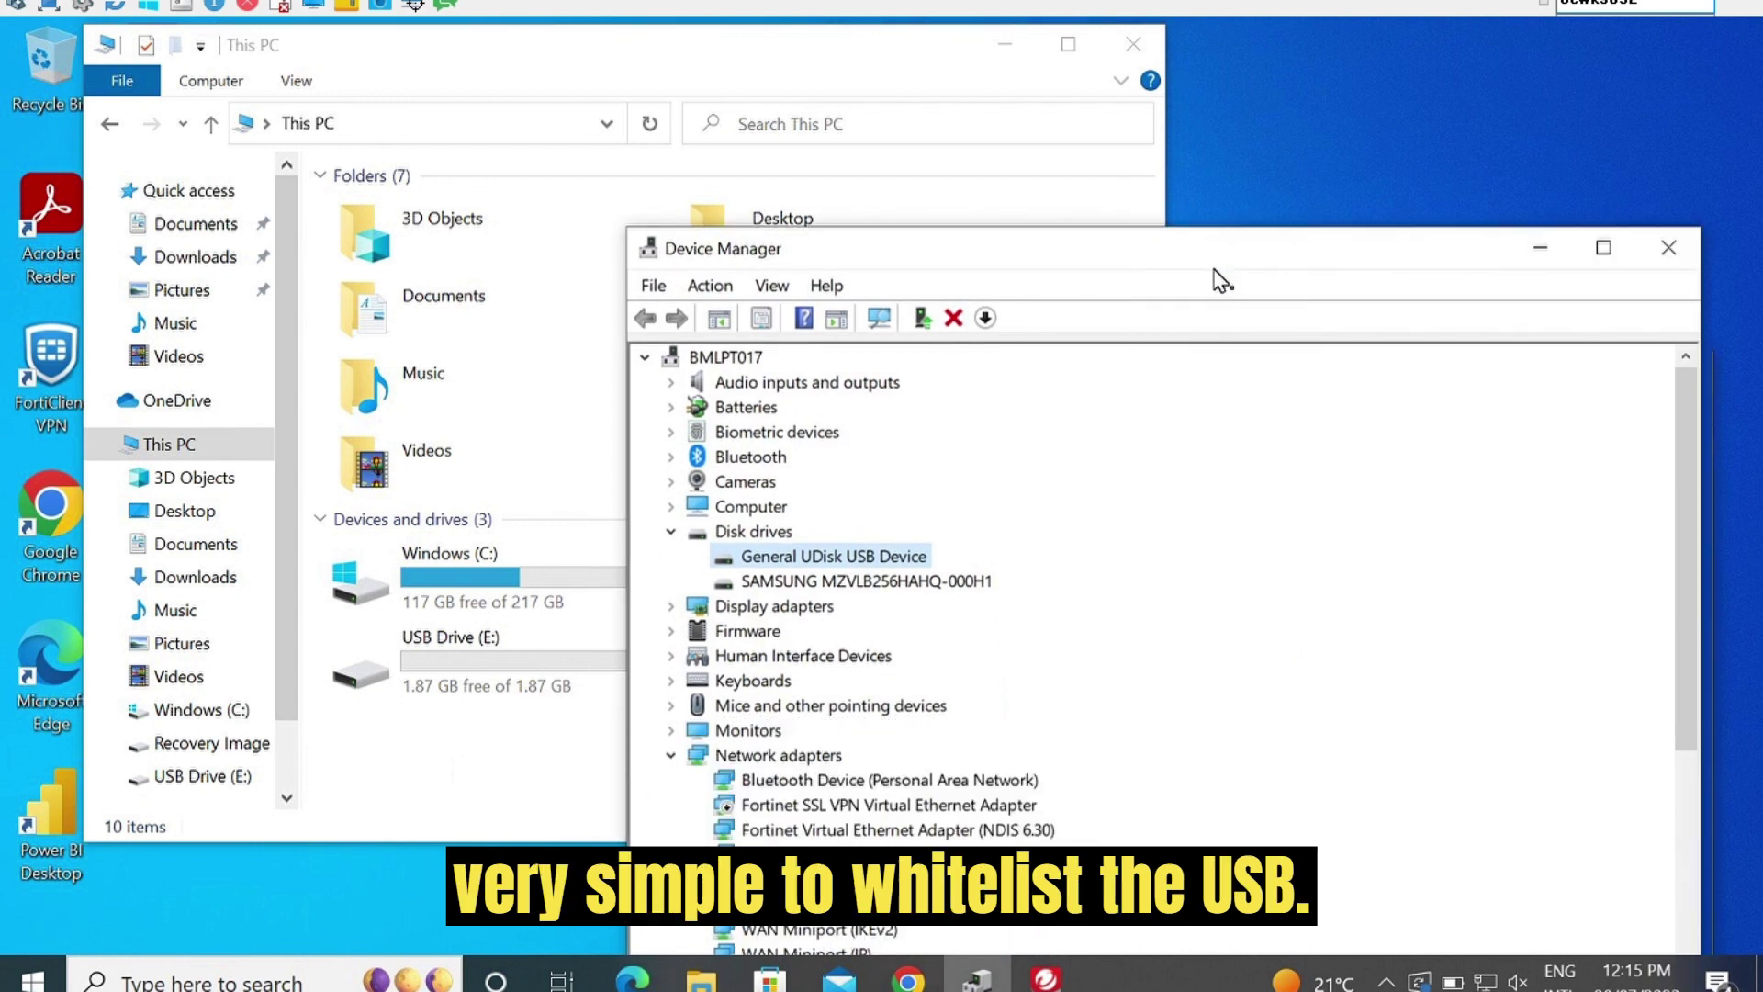
right_click(872, 560)
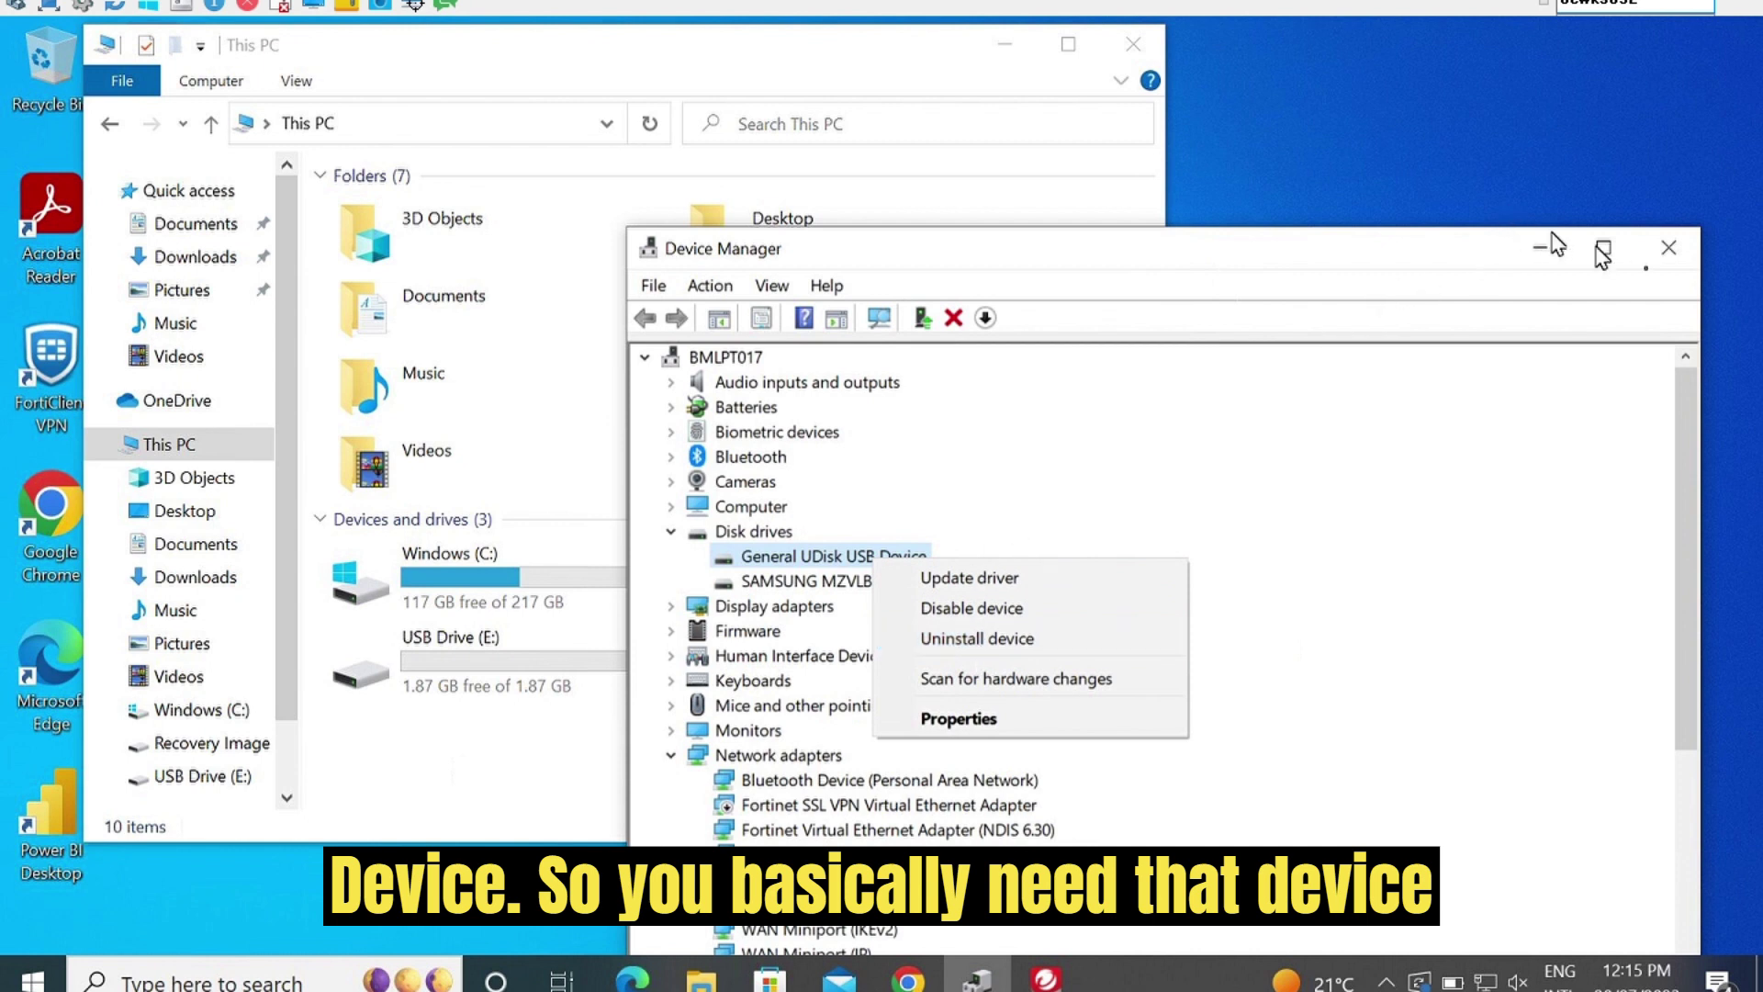
left_click(1676, 261)
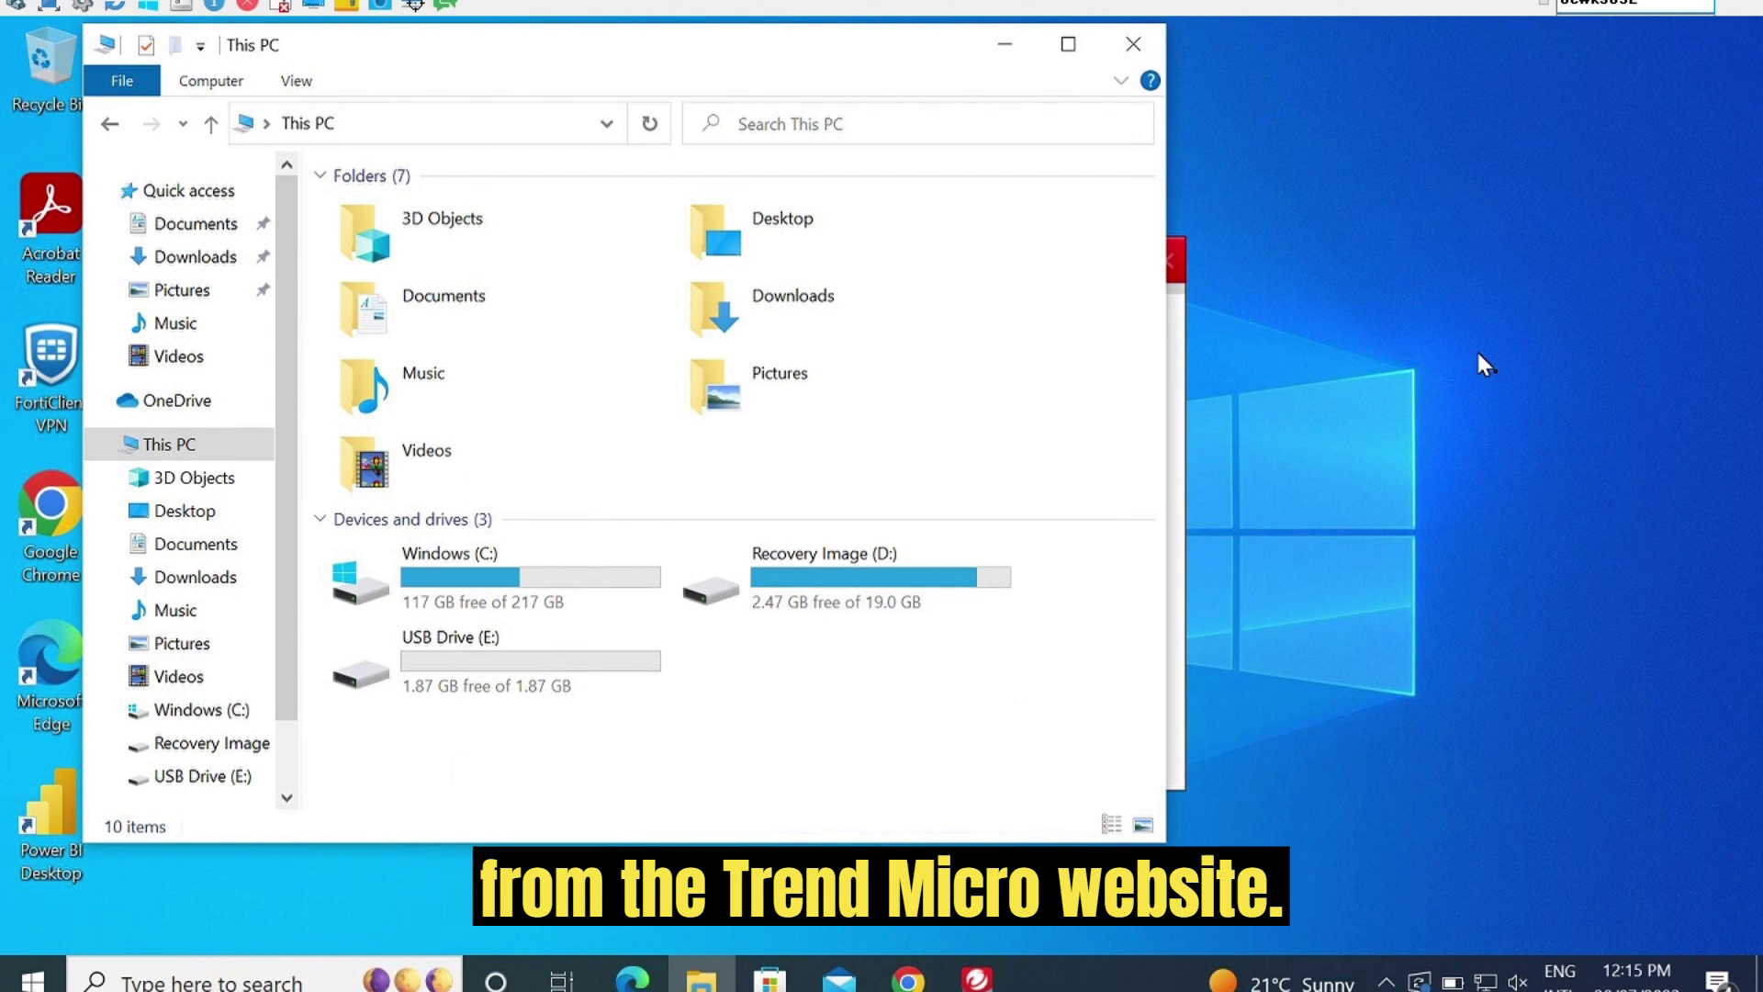
double_click(539, 656)
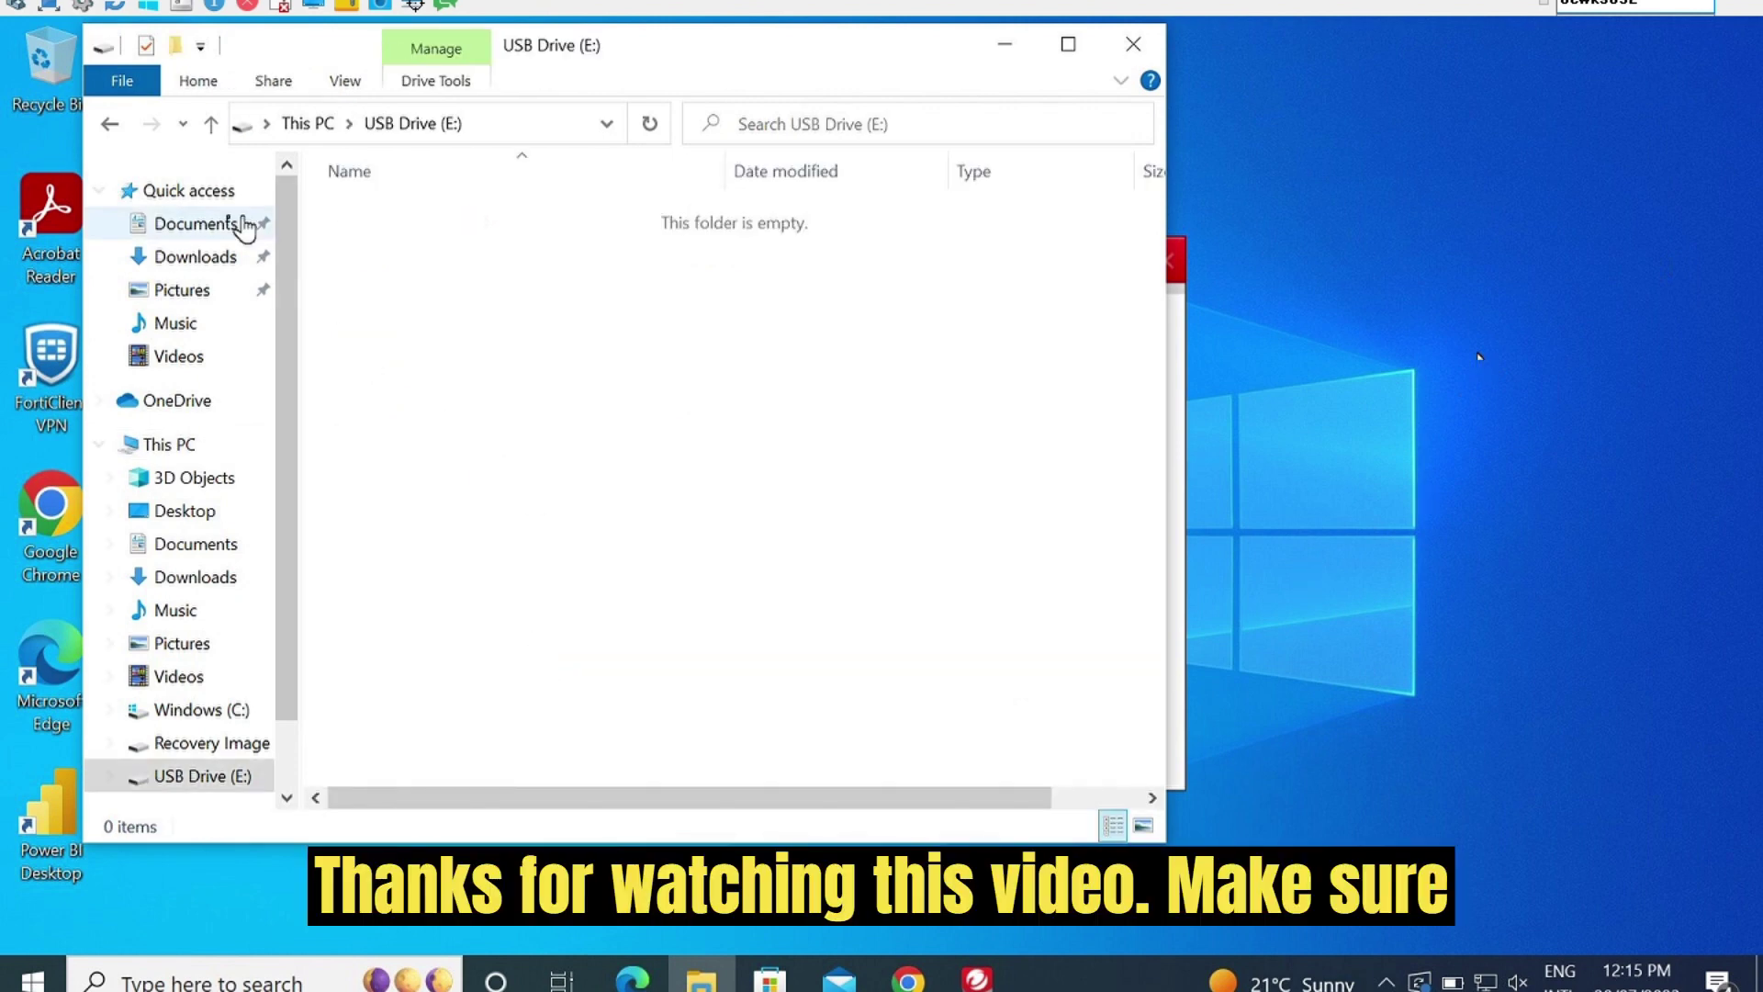
left_click(114, 127)
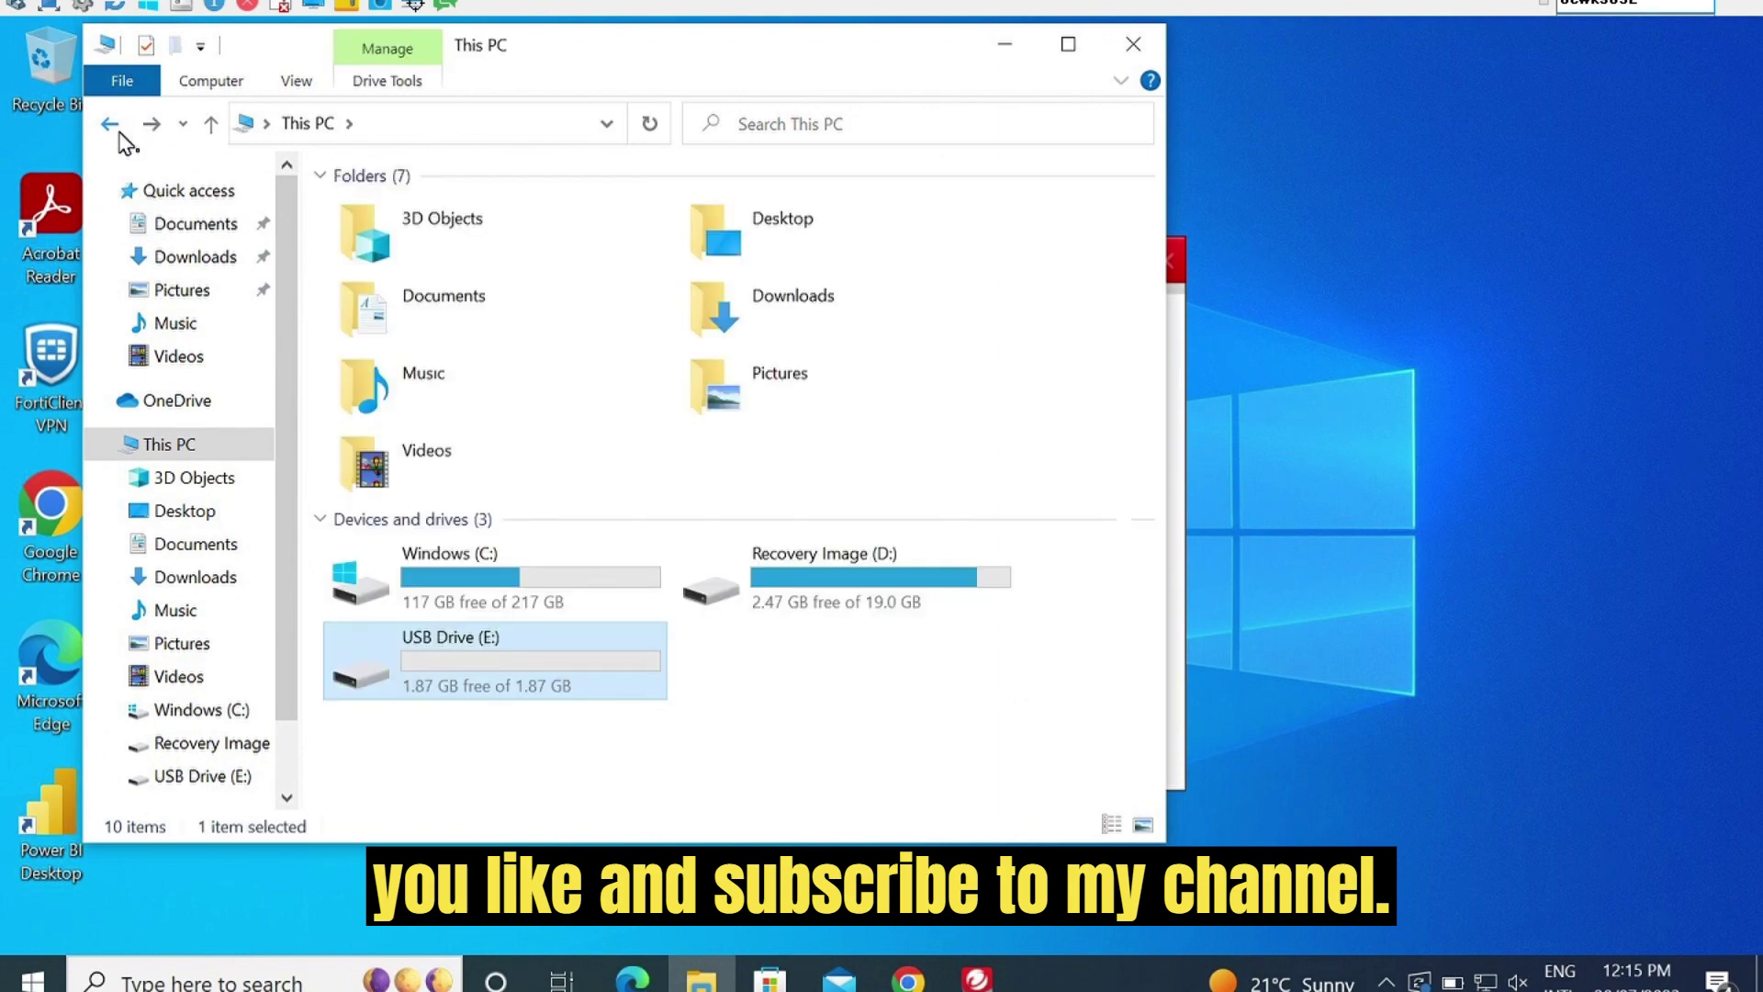